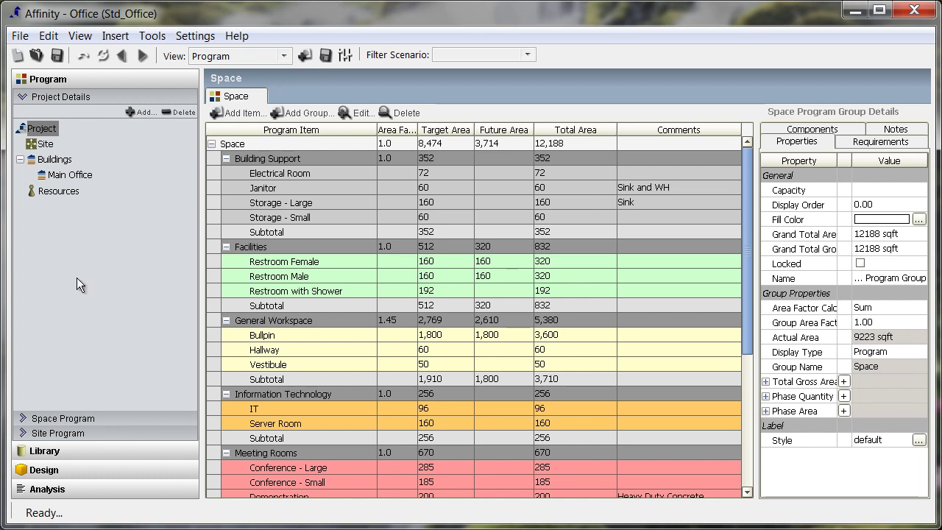
# Expand the Space Program tree and open Building Support, Offices and Lobby as separate tabs
pyautogui.click(103, 417)
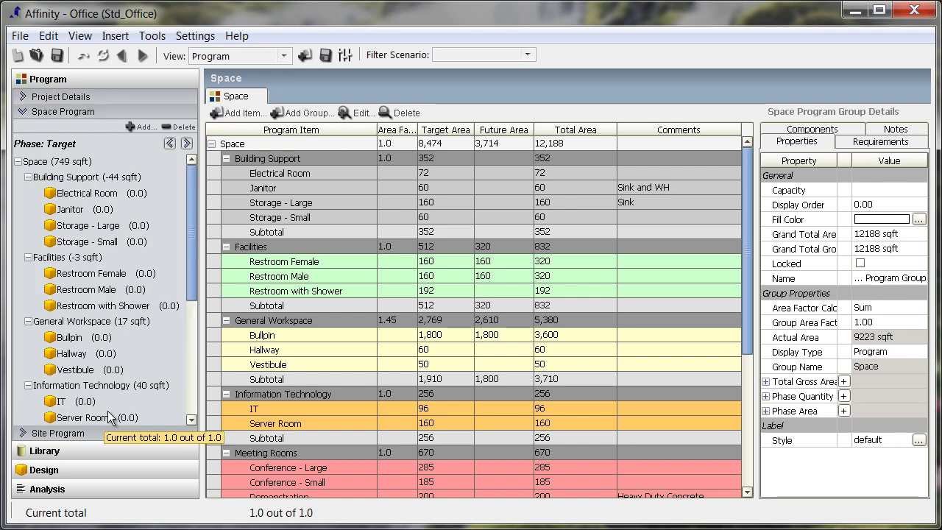
pyautogui.click(83, 178)
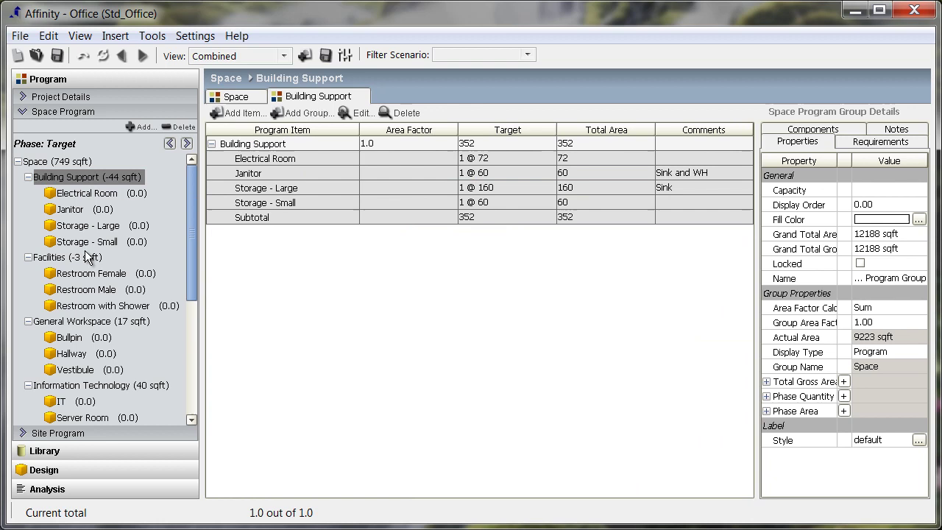
pyautogui.moveTo(190, 259); pyautogui.dragTo(189, 390)
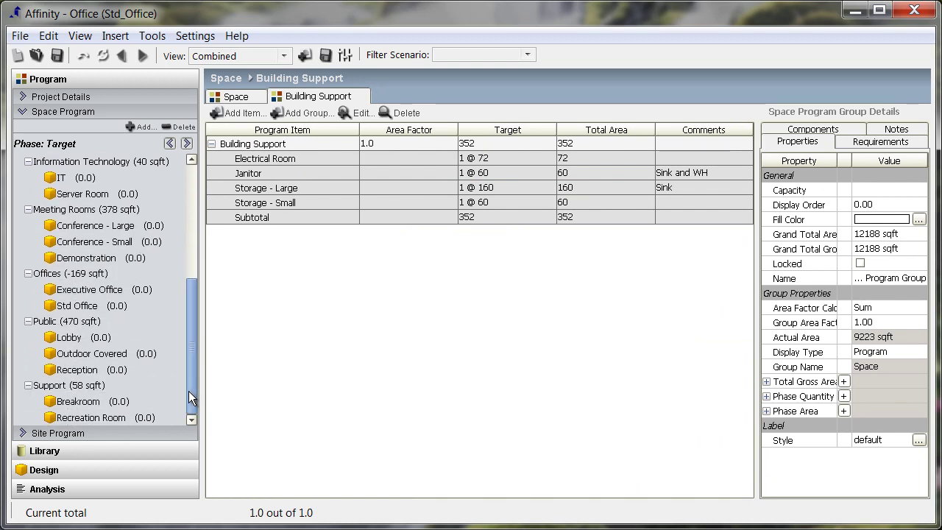
pyautogui.click(47, 275)
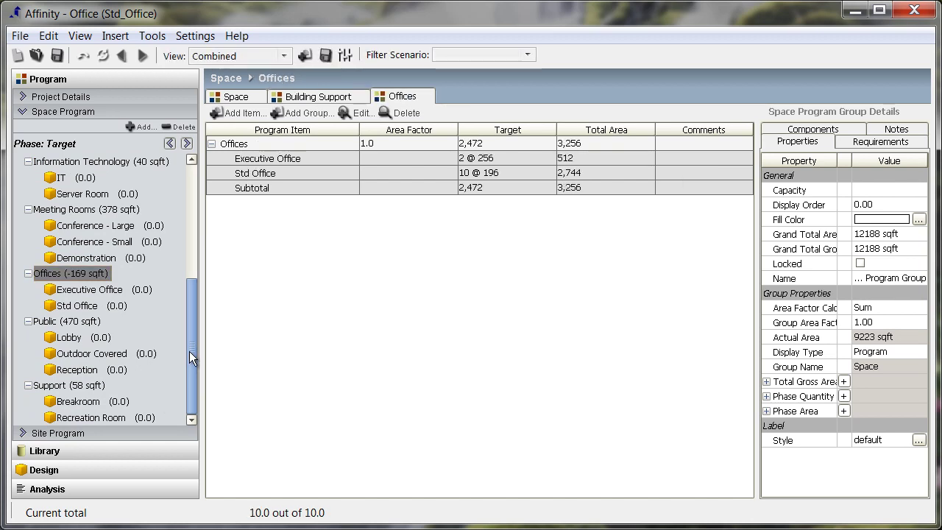
pyautogui.click(103, 338)
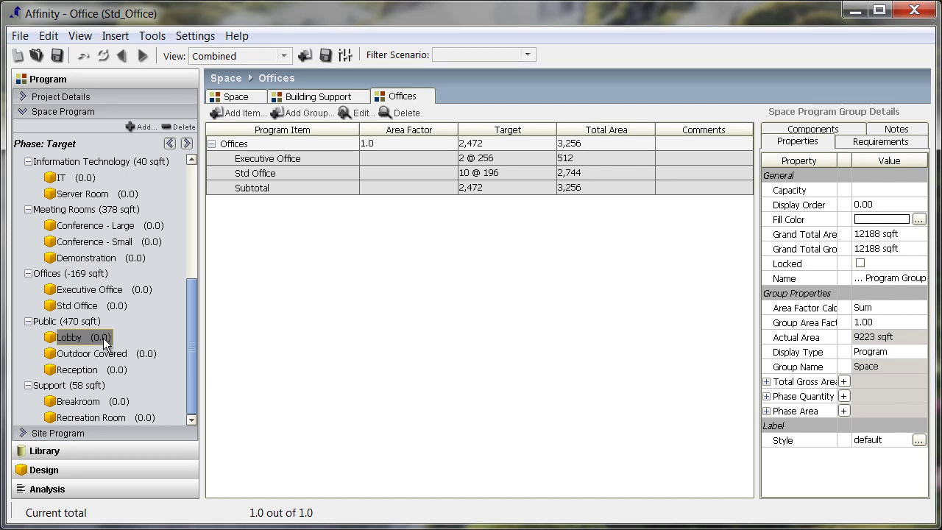
# Zoom the Lobby to fit and place a Furnishings > Club Chair object in it
pyautogui.click(251, 113)
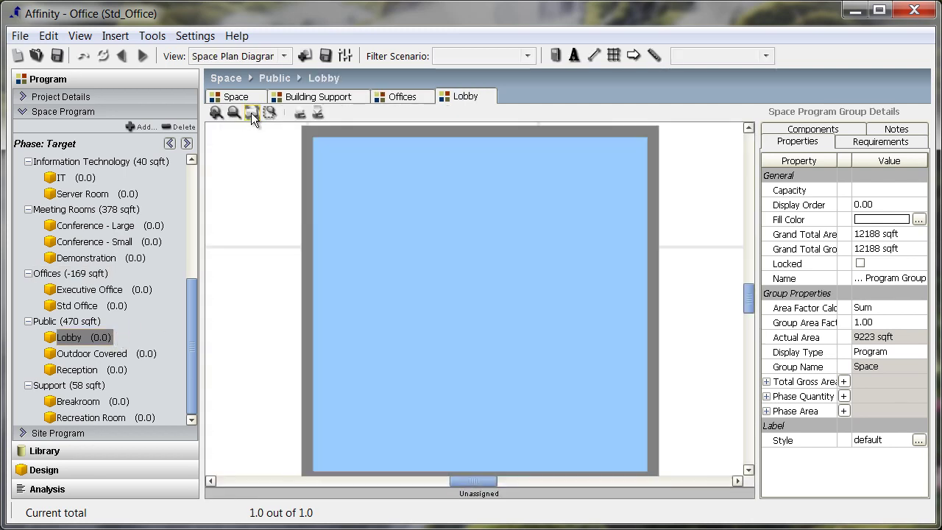
pyautogui.rightClick(414, 256)
pyautogui.moveTo(454, 266)
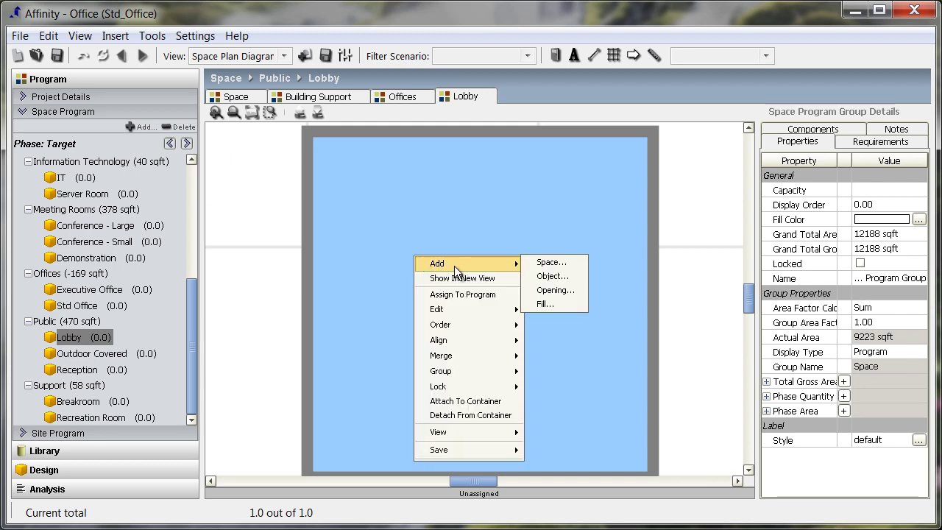
pyautogui.click(549, 276)
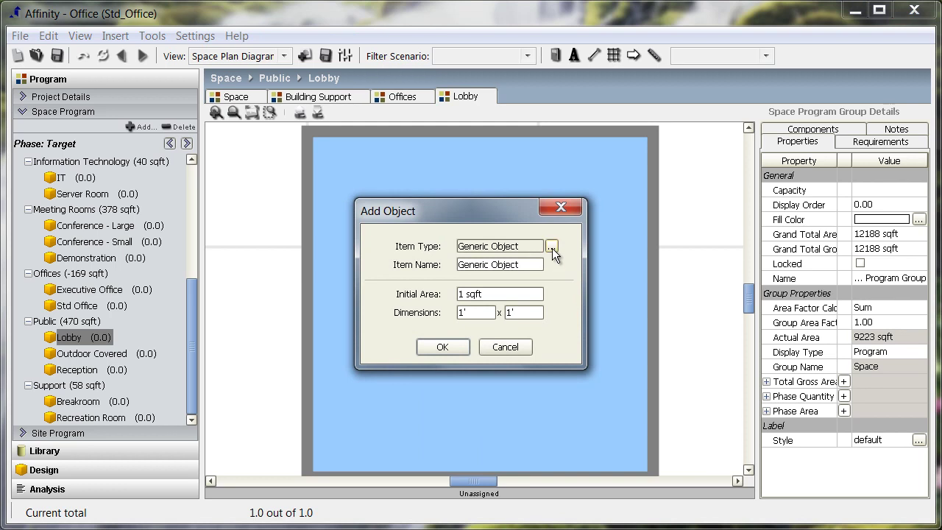
pyautogui.click(552, 248)
pyautogui.click(407, 252)
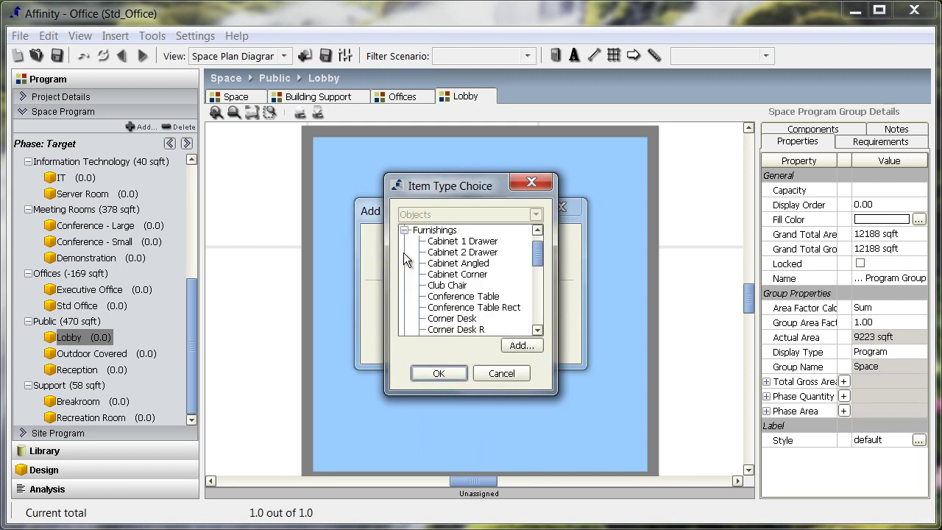
pyautogui.click(448, 285)
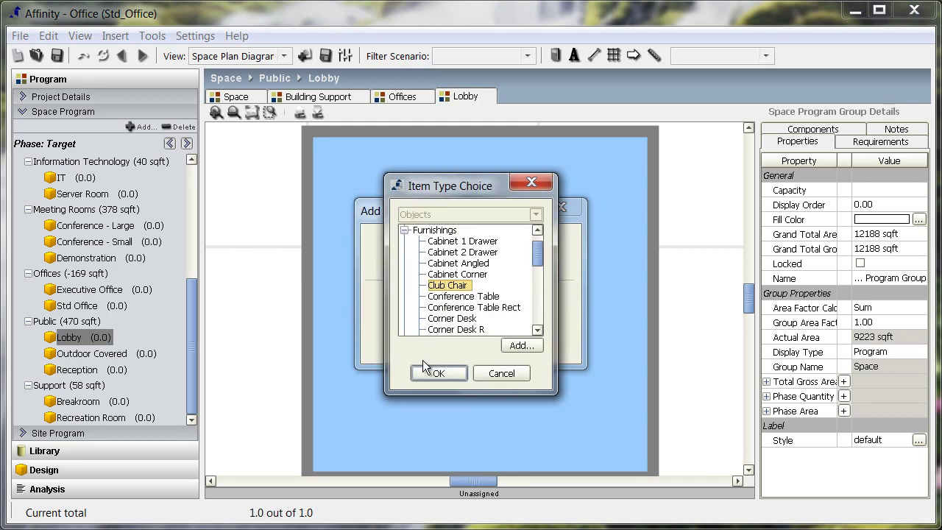
pyautogui.click(427, 372)
pyautogui.click(444, 347)
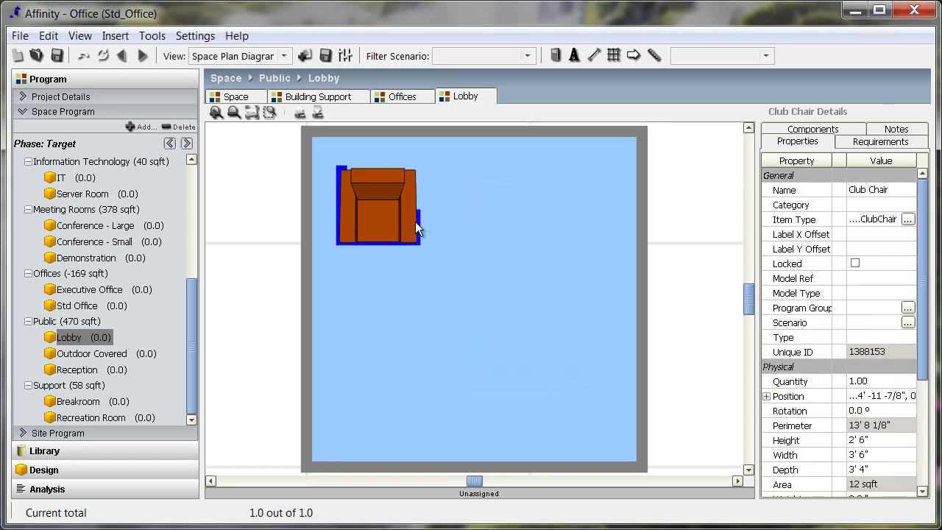
# Add a Furnishings > Conference Table object to the Lobby
pyautogui.click(402, 220)
pyautogui.rightClick(463, 242)
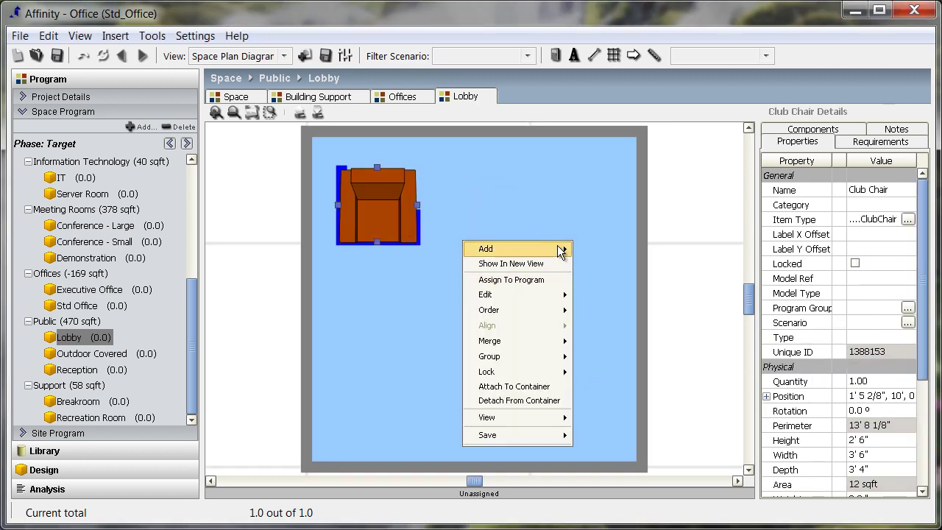
pyautogui.moveTo(559, 251)
pyautogui.click(597, 262)
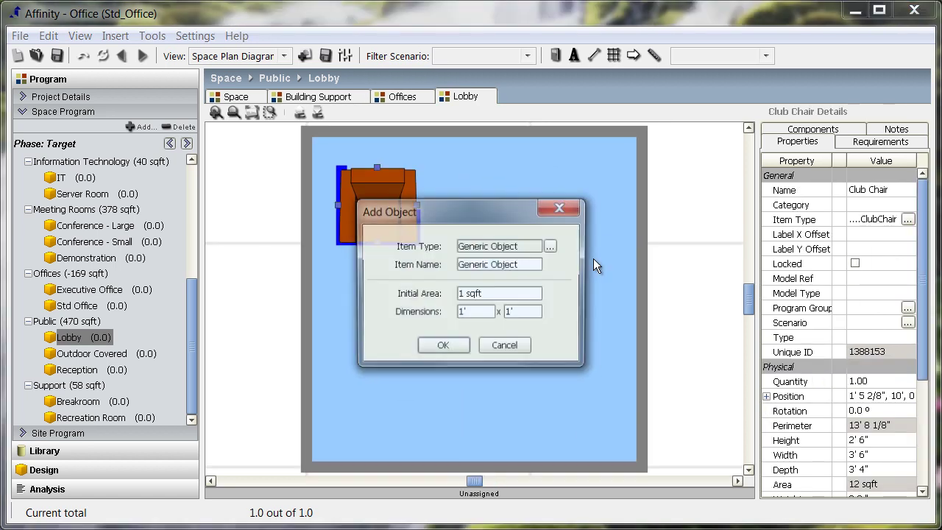
pyautogui.click(552, 248)
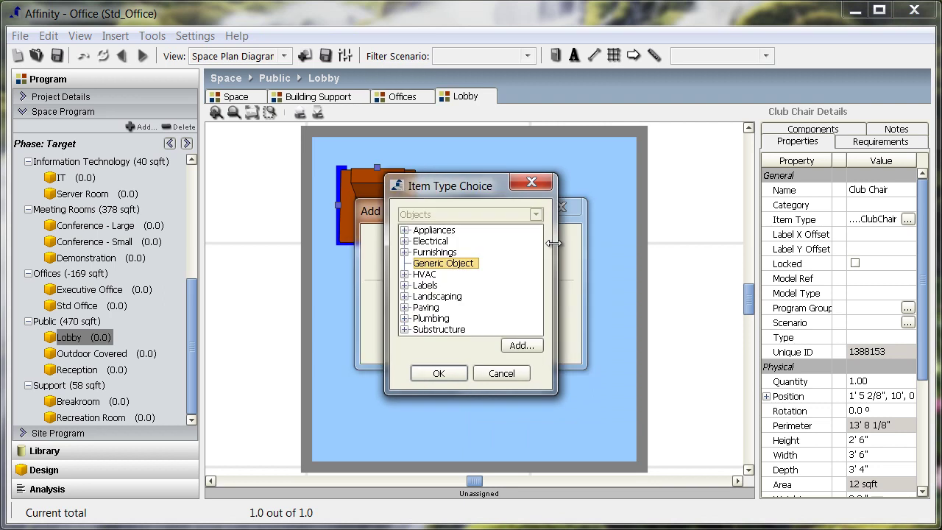
pyautogui.click(404, 248)
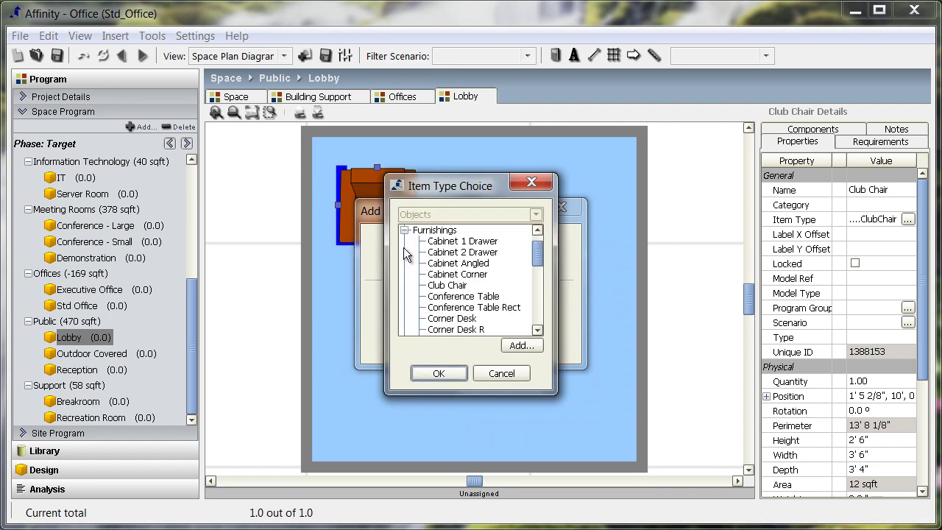
pyautogui.click(458, 296)
pyautogui.click(439, 373)
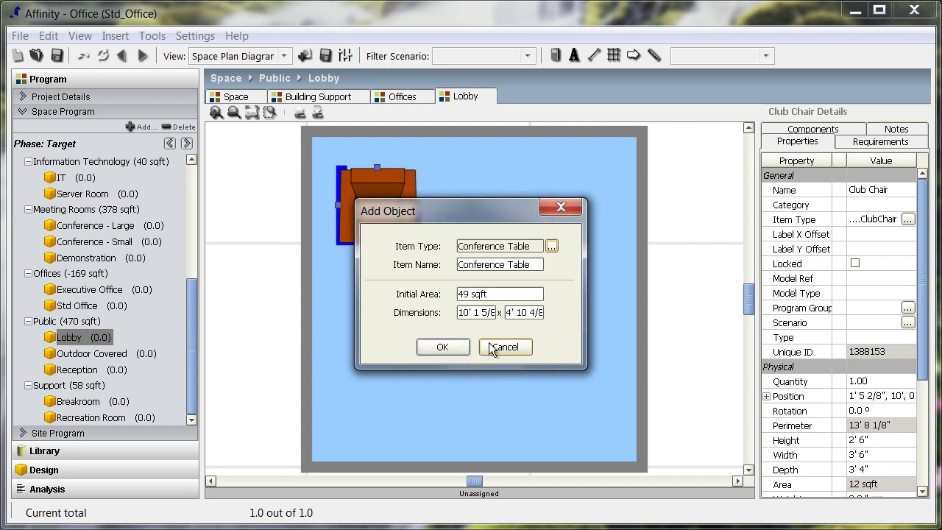
pyautogui.click(445, 347)
# Narrow the conference table to 6' 10" wide and rotate the club chair 45°
pyautogui.moveTo(495, 345); pyautogui.dragTo(497, 329)
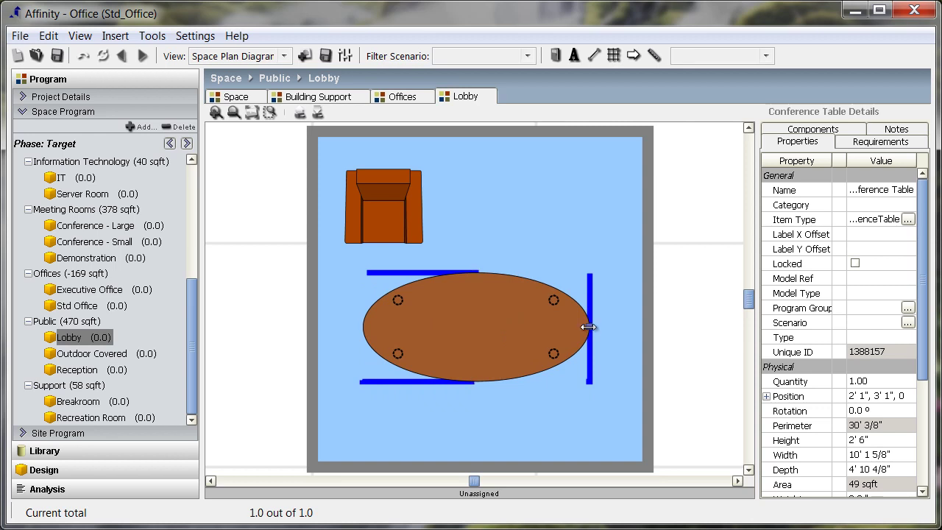
pyautogui.moveTo(592, 327); pyautogui.dragTo(515, 329)
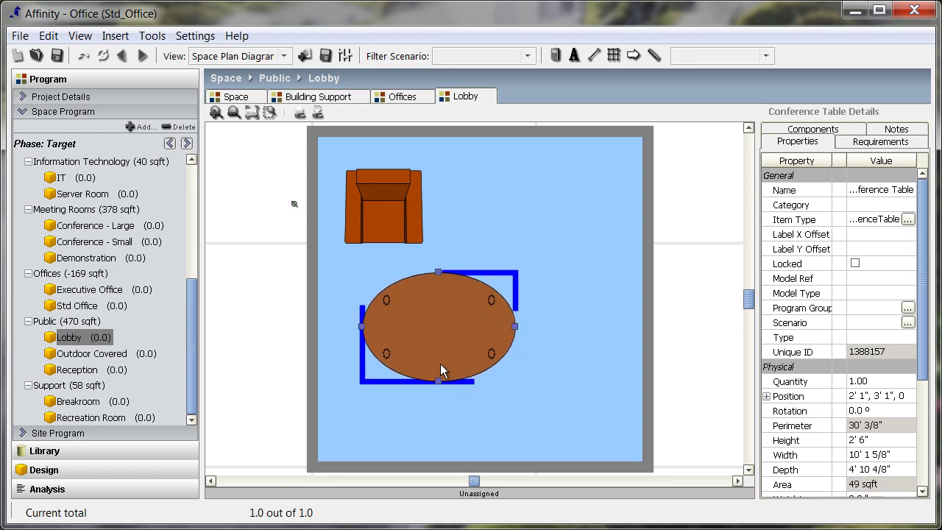
pyautogui.click(380, 229)
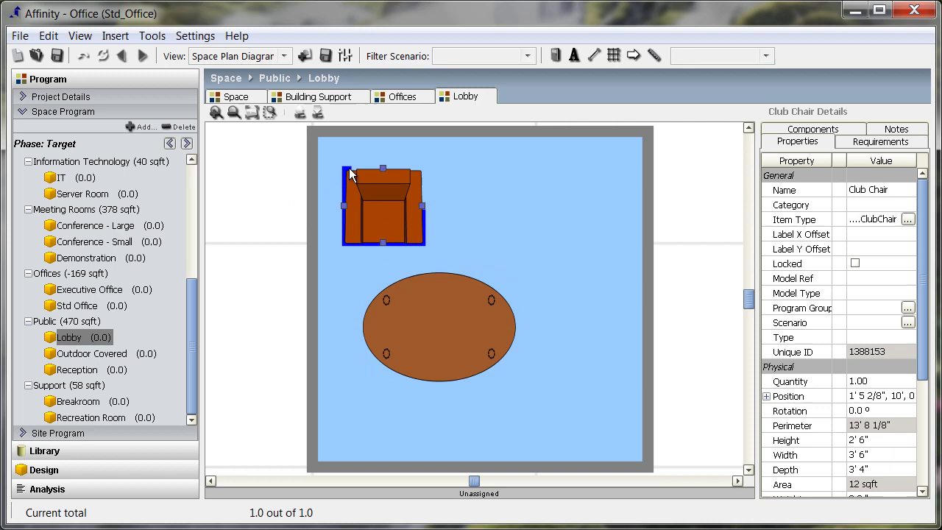
pyautogui.scroll(-1, 419, 222)
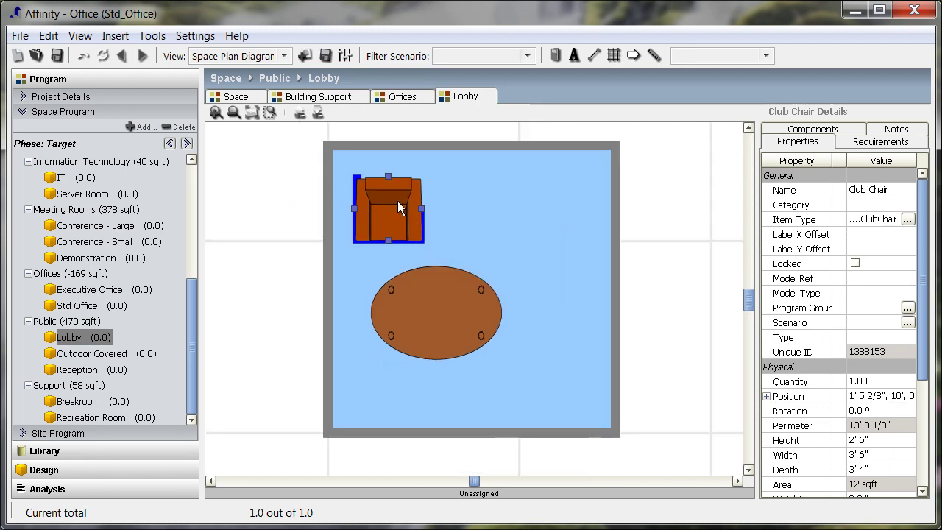
pyautogui.scroll(-1, 382, 192)
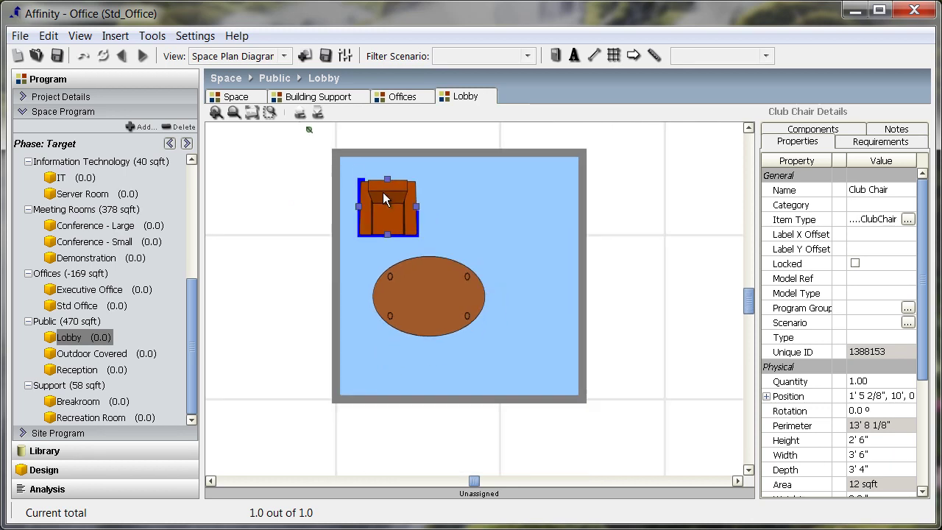
pyautogui.click(302, 136)
pyautogui.click(367, 235)
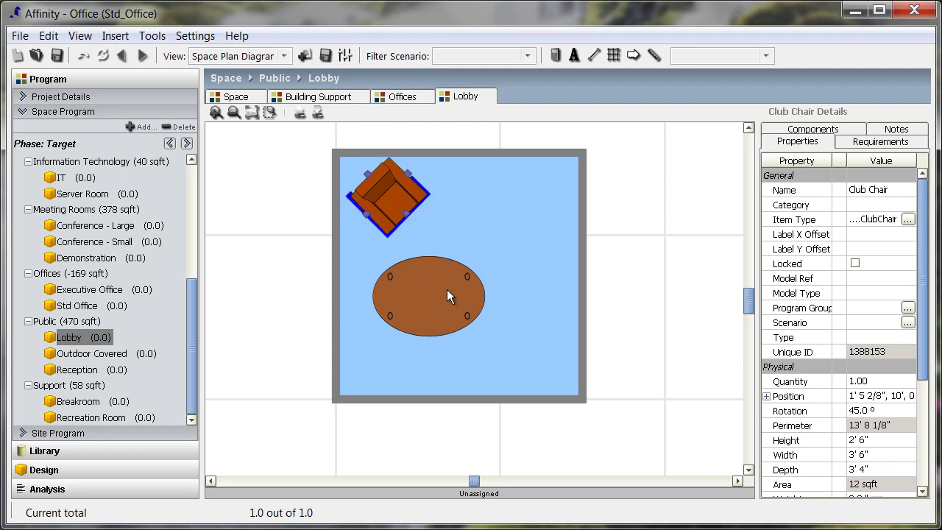
# Rotate the conference table 45° so it sits diagonally in the Lobby
pyautogui.moveTo(447, 290); pyautogui.dragTo(480, 252)
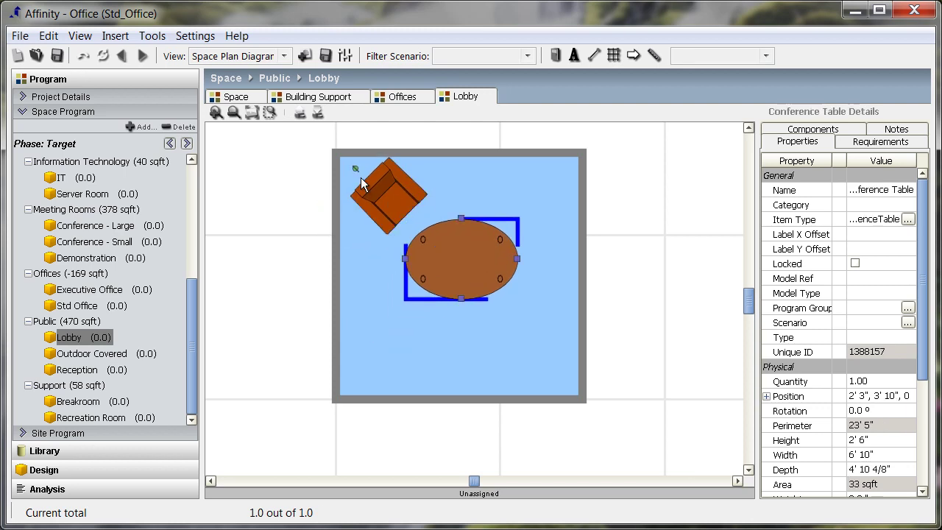
pyautogui.hotkey('ctrl', 'r')
pyautogui.click(553, 339)
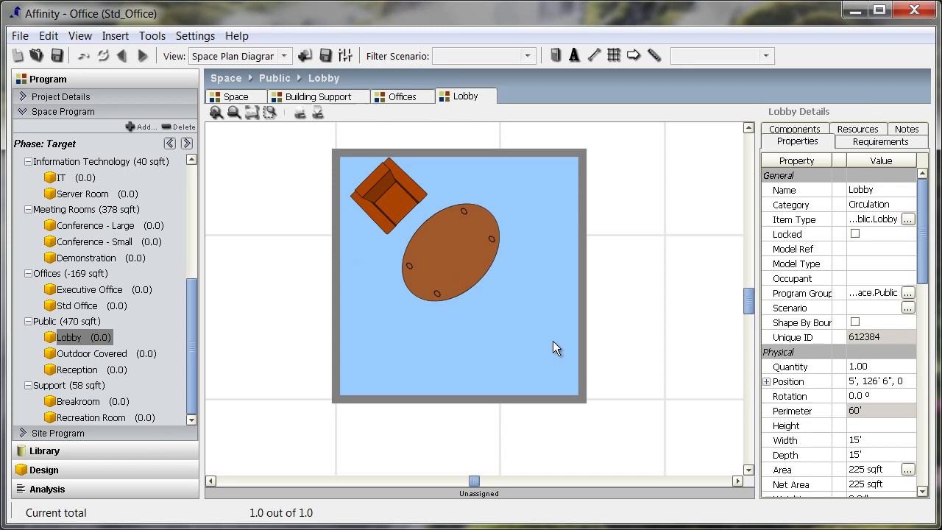
# Show the Space table in Combined view, then switch it to Program - Actual
pyautogui.click(236, 97)
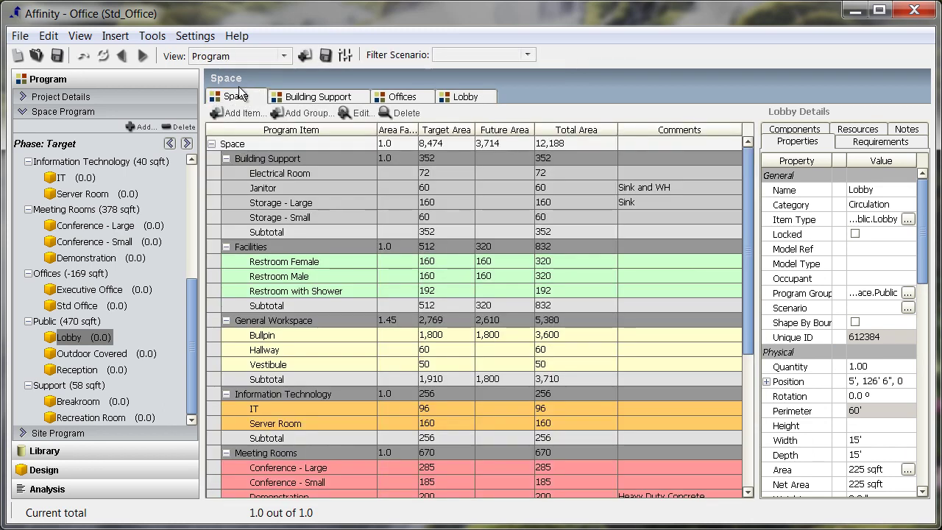
pyautogui.click(284, 56)
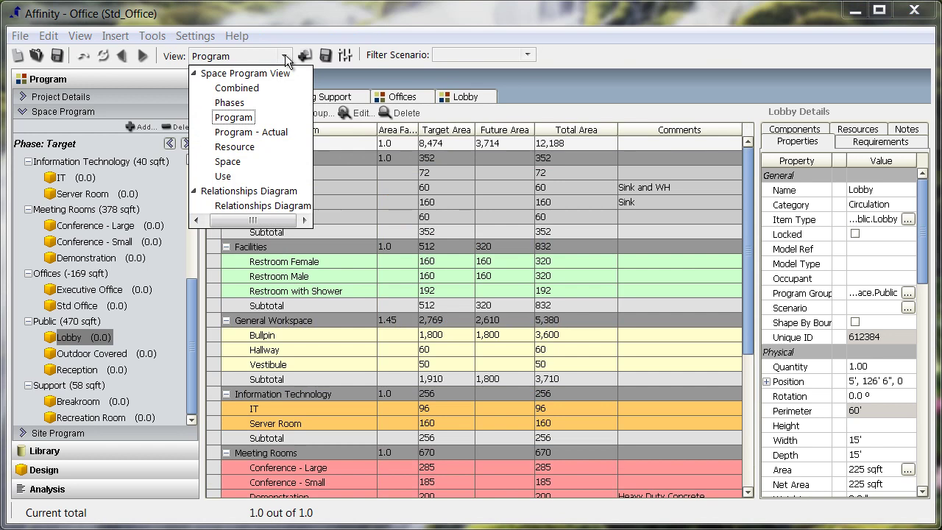
pyautogui.click(237, 88)
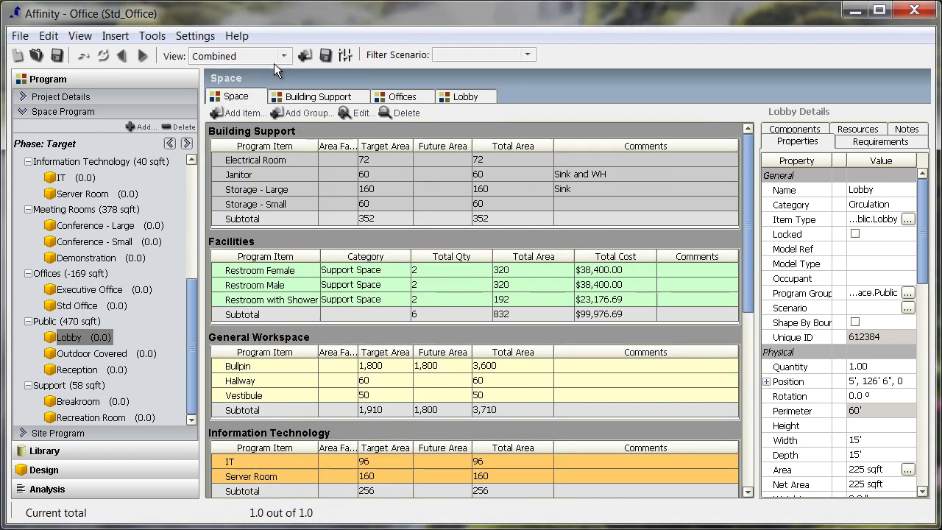
pyautogui.click(284, 56)
pyautogui.click(253, 131)
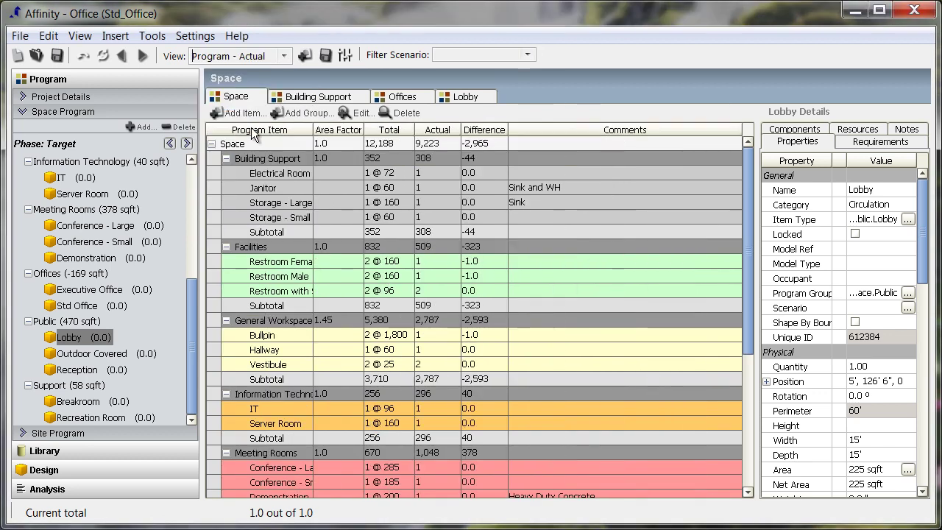
# Show the relationships bubble diagram grouped by department, and spread out the Meeting Rooms, Public and Offices bubbles
pyautogui.click(283, 58)
pyautogui.click(264, 187)
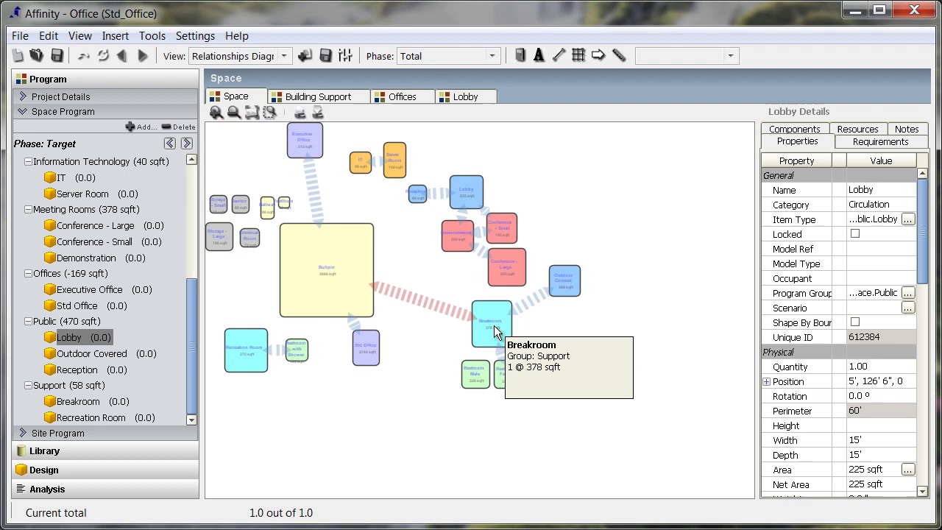
pyautogui.click(302, 114)
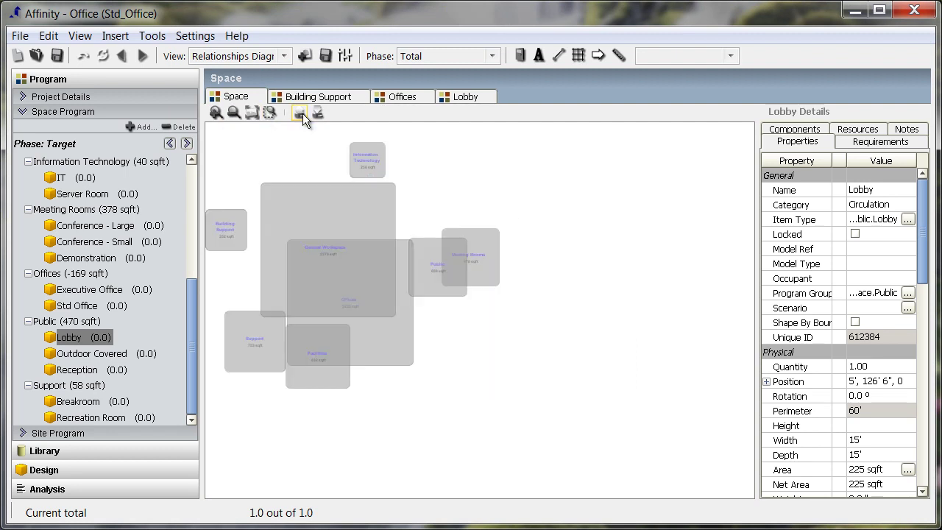
pyautogui.click(250, 112)
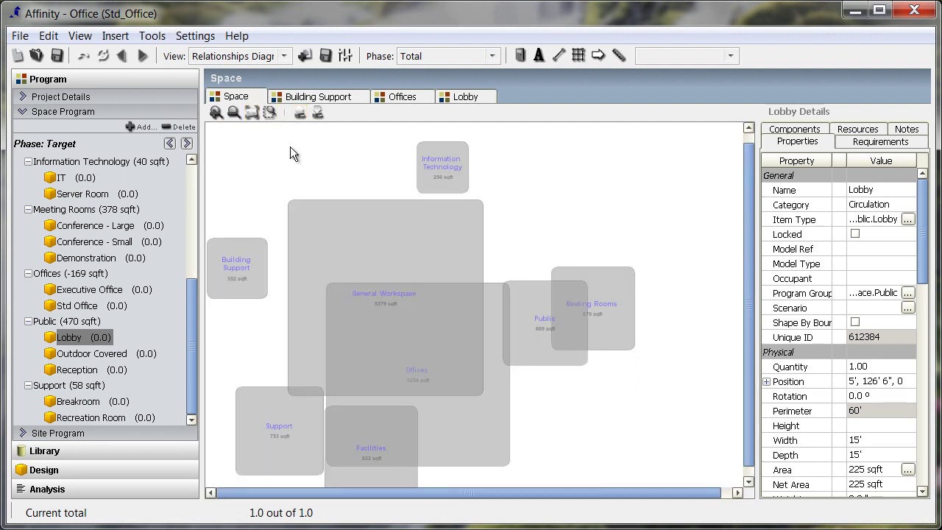
pyautogui.moveTo(615, 342); pyautogui.dragTo(651, 339)
pyautogui.moveTo(563, 318); pyautogui.dragTo(574, 288)
pyautogui.moveTo(476, 327); pyautogui.dragTo(538, 354)
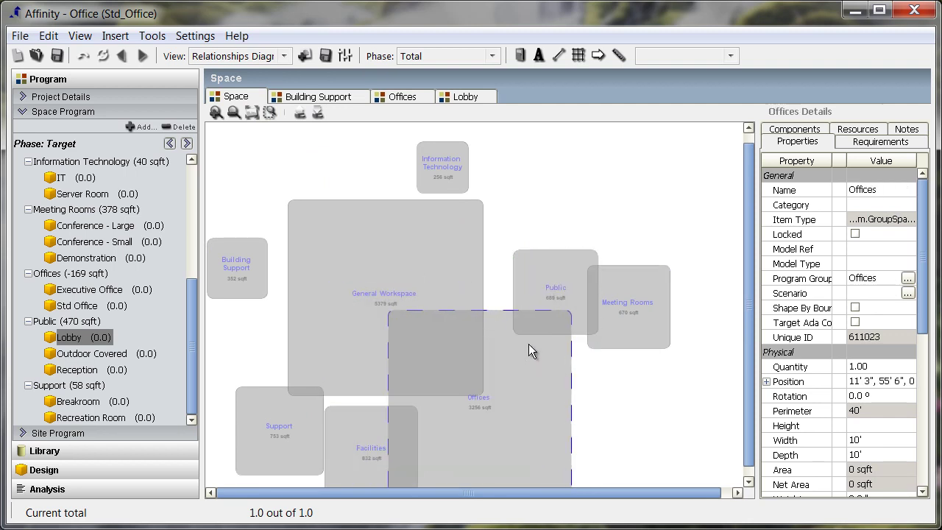
# Add a relationship from General Workspace to Offices and switch to the room-level diagram
pyautogui.click(402, 280)
pyautogui.rightClick(402, 280)
pyautogui.moveTo(444, 298)
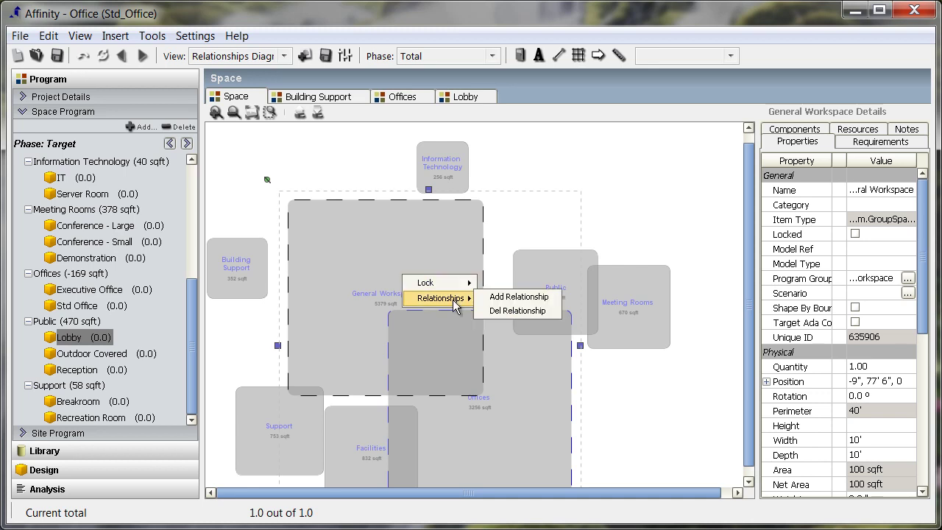
pyautogui.click(500, 298)
pyautogui.moveTo(521, 373); pyautogui.dragTo(563, 375)
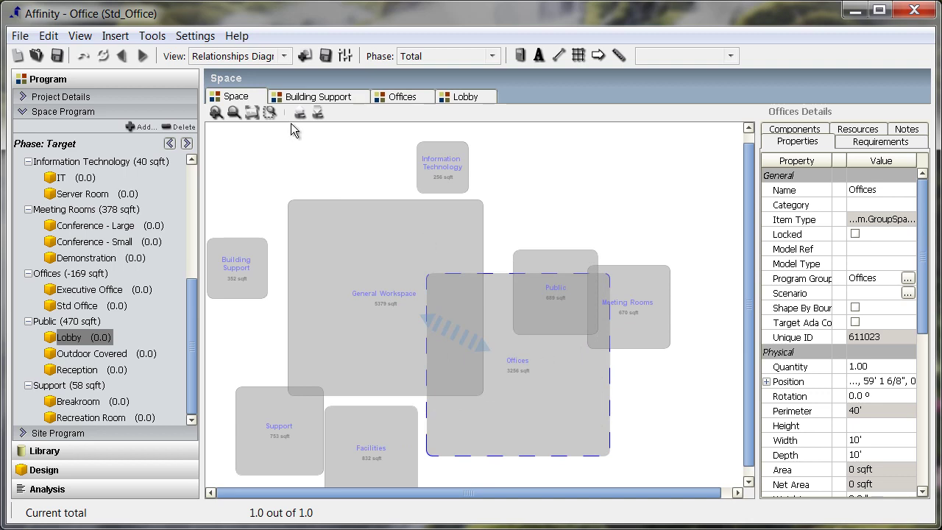
pyautogui.click(317, 113)
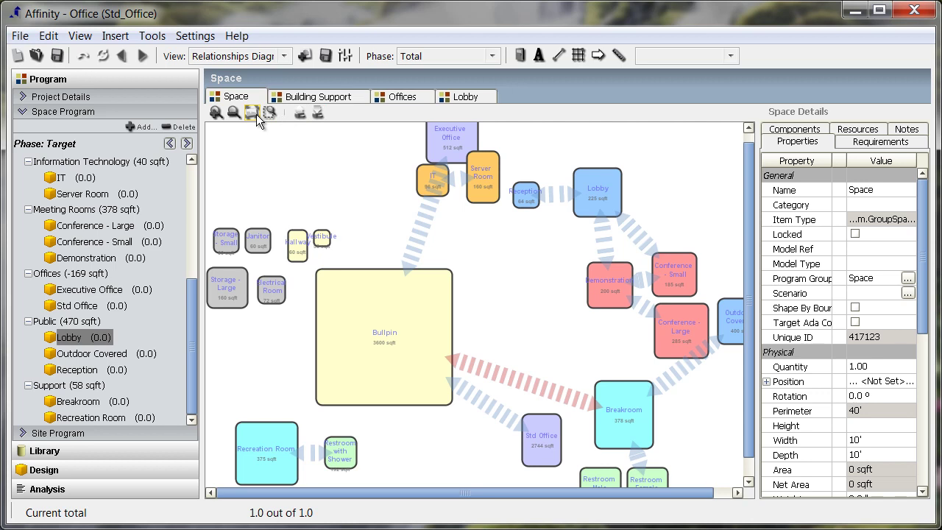
# Fit the room diagram and reposition Breakroom, Std Office, both restrooms and Outdoor Covered
pyautogui.click(251, 112)
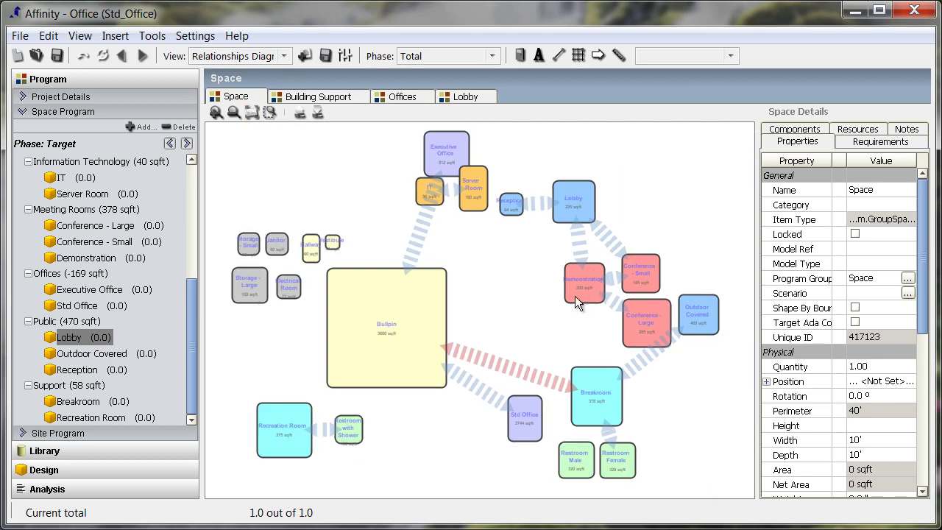
pyautogui.click(595, 391)
pyautogui.moveTo(595, 391); pyautogui.dragTo(567, 361)
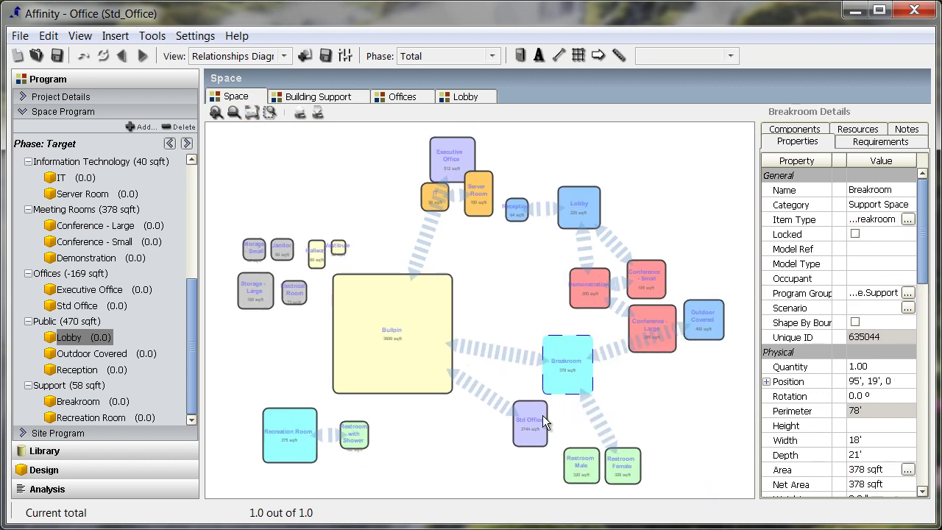
pyautogui.click(542, 415)
pyautogui.moveTo(542, 415); pyautogui.dragTo(428, 450)
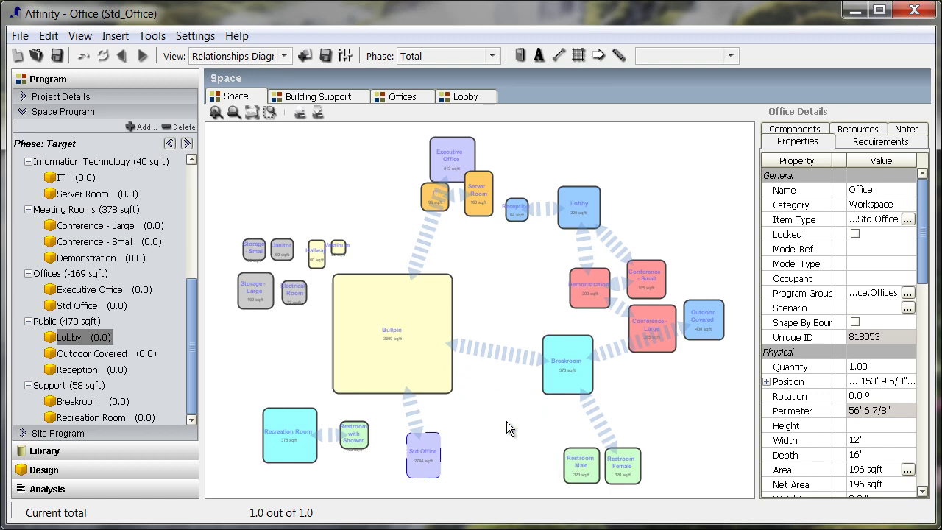
pyautogui.click(574, 467)
pyautogui.moveTo(574, 471); pyautogui.dragTo(523, 438)
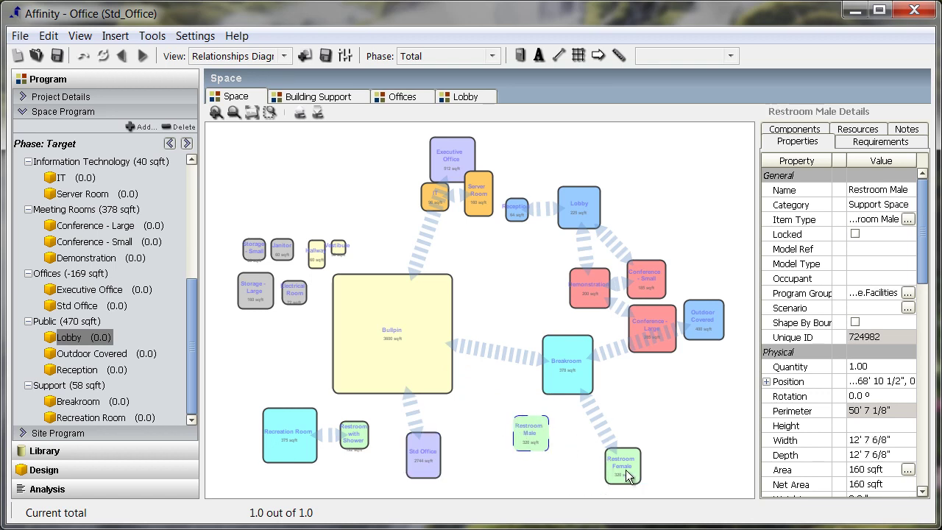
pyautogui.moveTo(622, 476); pyautogui.dragTo(565, 460)
pyautogui.moveTo(702, 318); pyautogui.dragTo(637, 396)
# Reposition Executive Office, Server Room, IT, Reception and Lobby to shorten their links
pyautogui.moveTo(447, 163); pyautogui.dragTo(370, 208)
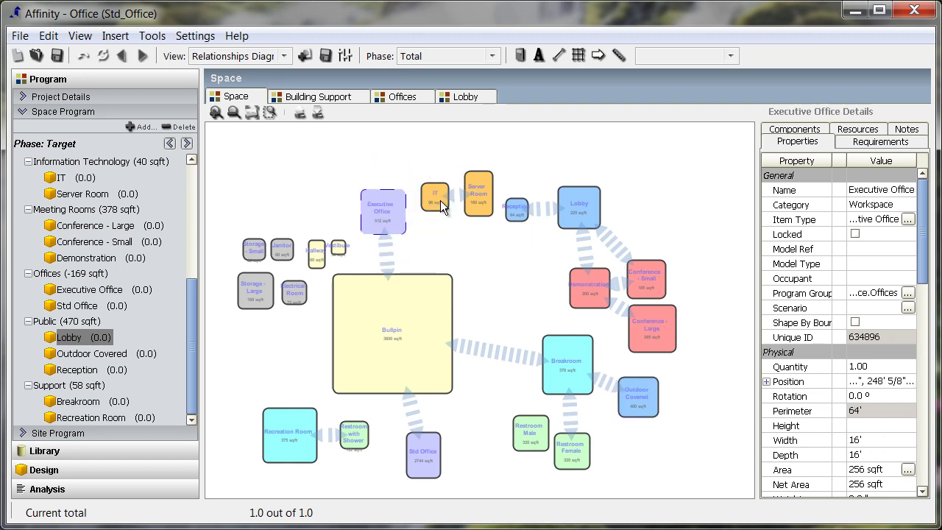
pyautogui.moveTo(479, 191); pyautogui.dragTo(654, 205)
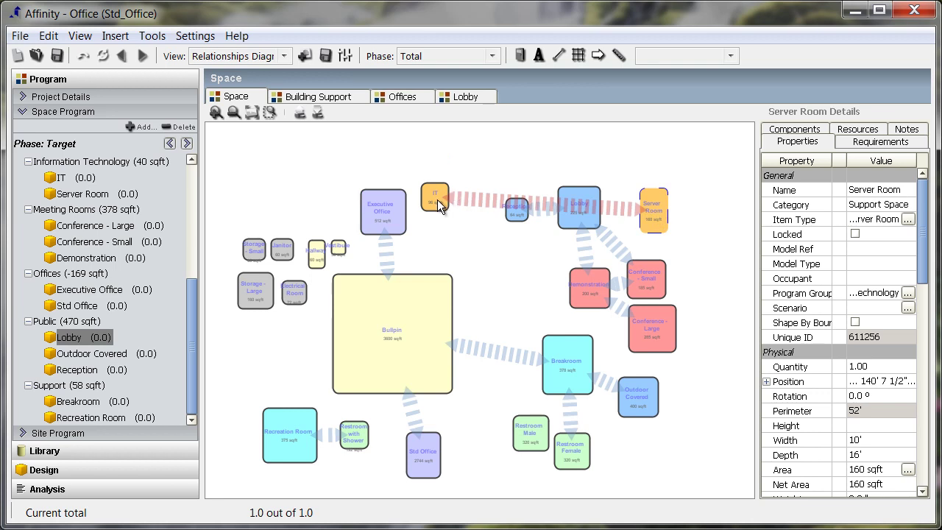
pyautogui.moveTo(436, 199); pyautogui.dragTo(624, 166)
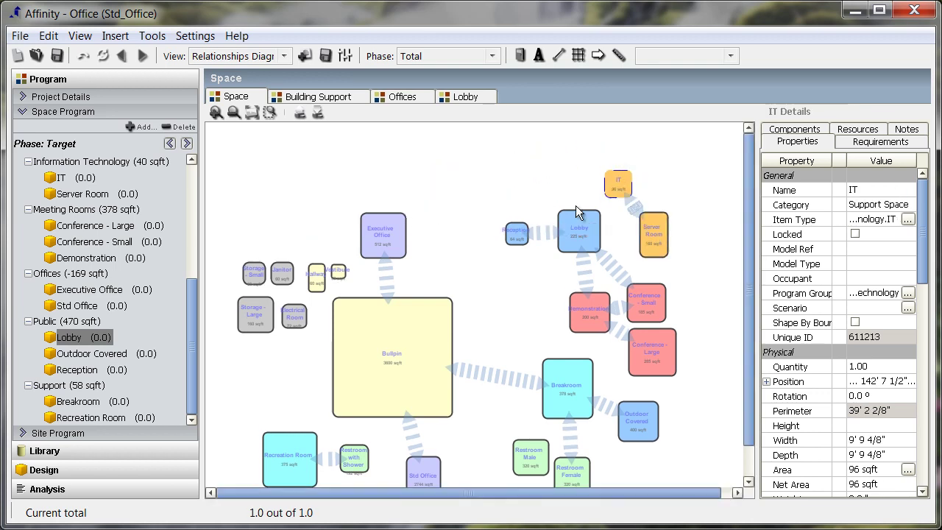
pyautogui.click(519, 240)
pyautogui.click(384, 245)
pyautogui.moveTo(519, 239); pyautogui.dragTo(455, 259)
pyautogui.moveTo(590, 254); pyautogui.dragTo(532, 273)
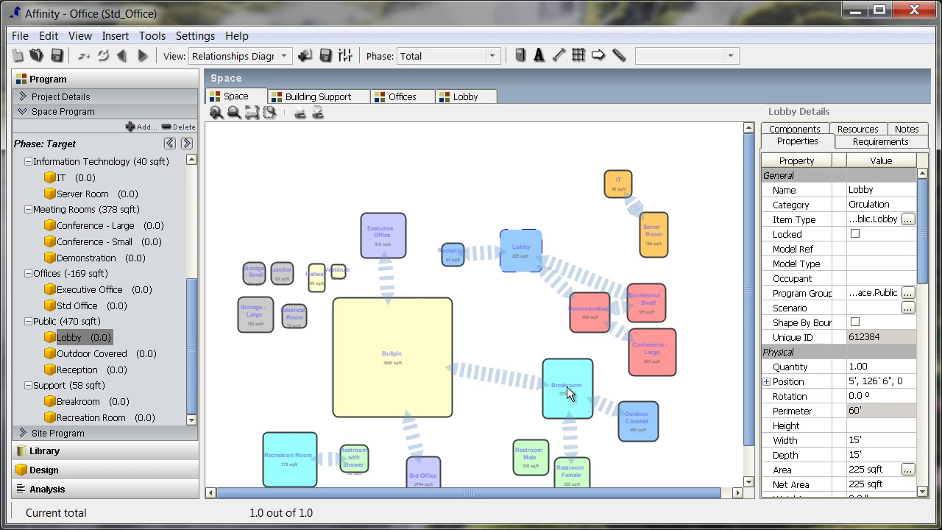
pyautogui.click(572, 471)
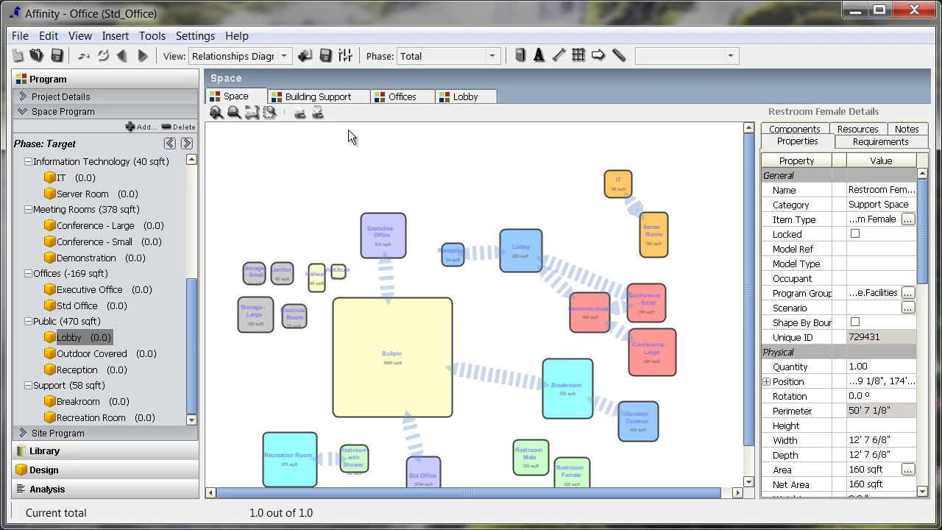
# Set the relationship diagram's node Shape to Circle in its display settings
pyautogui.click(346, 56)
pyautogui.click(316, 187)
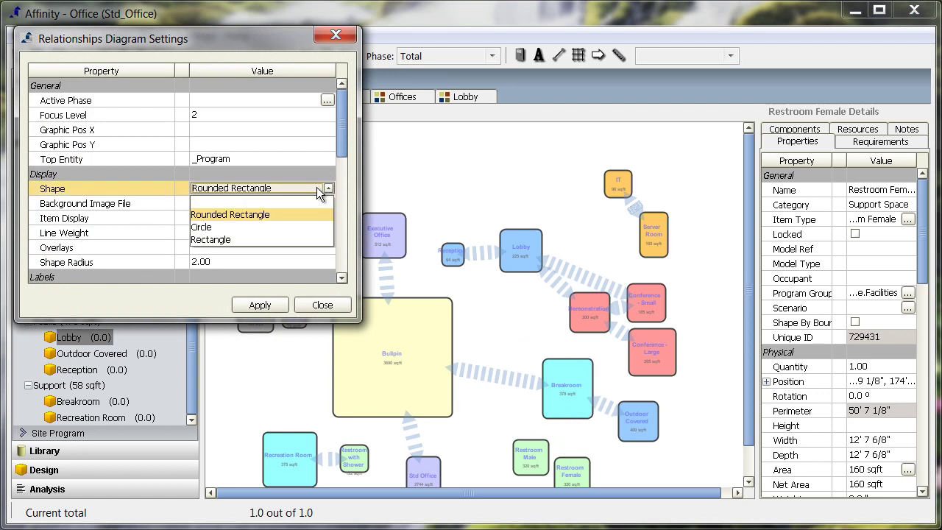
pyautogui.click(302, 226)
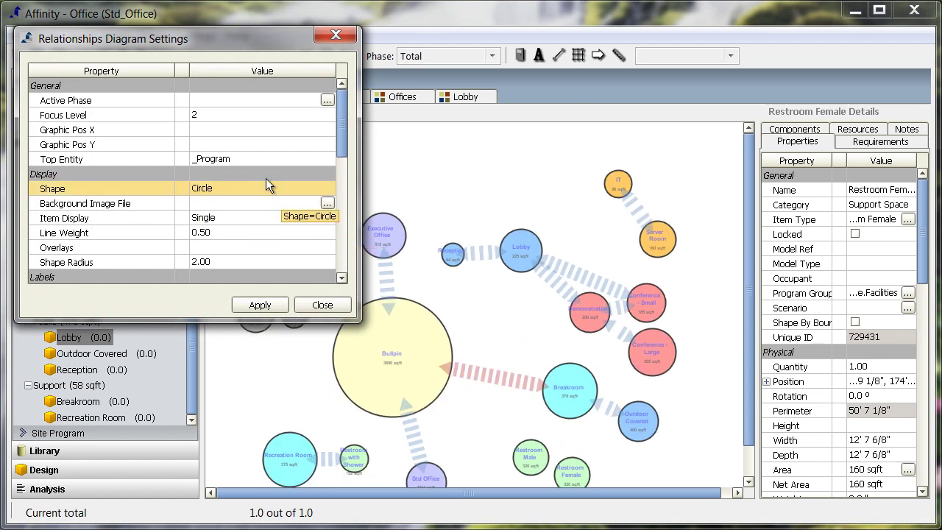
pyautogui.moveTo(346, 145); pyautogui.dragTo(318, 292)
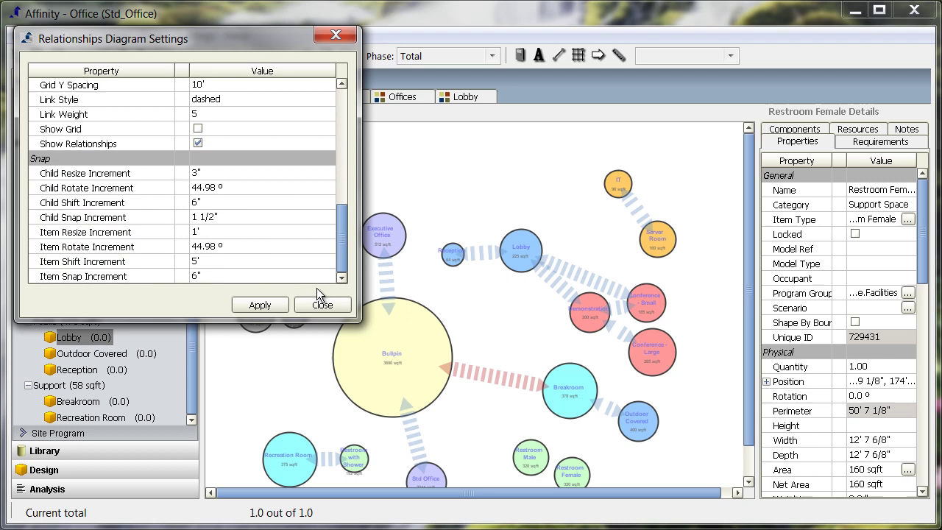
pyautogui.click(301, 307)
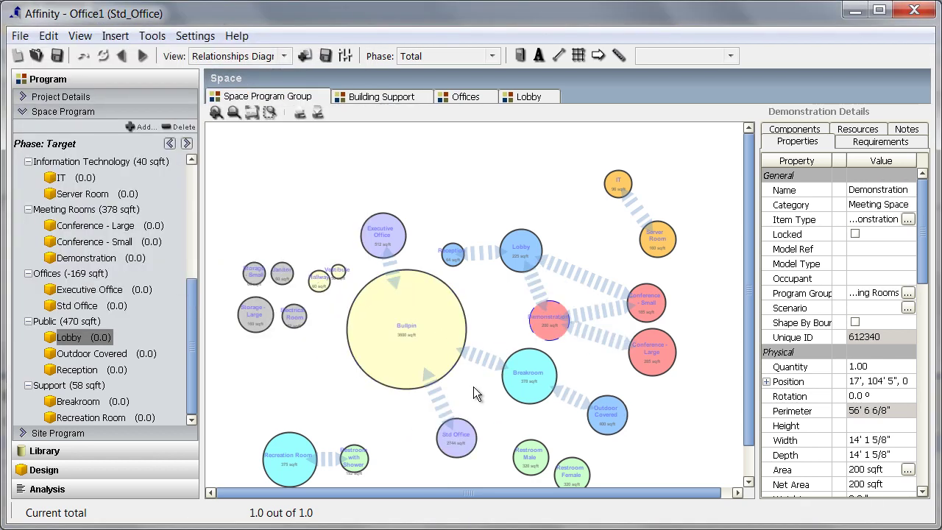
pyautogui.click(89, 96)
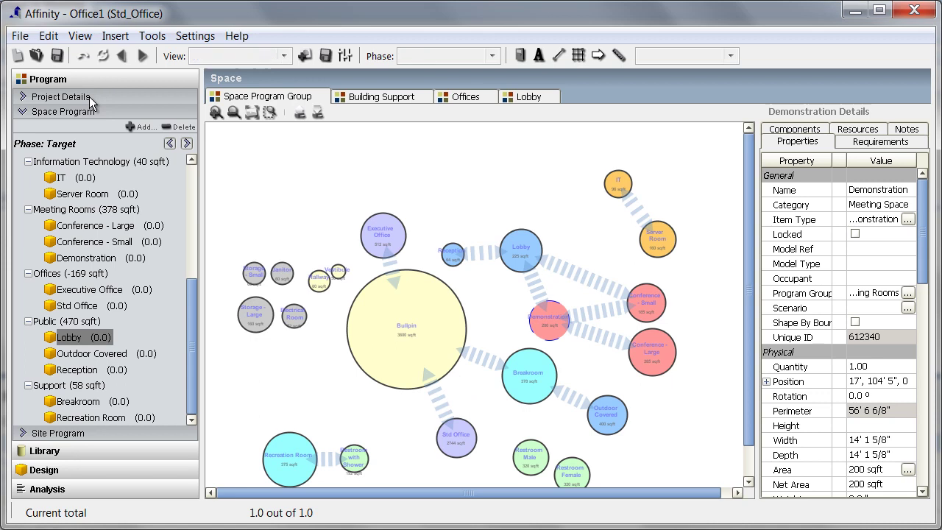
# Set the project's Project Type to New Construction and Default Cost Per Unit Area to 250 $/sqft
pyautogui.doubleClick(51, 127)
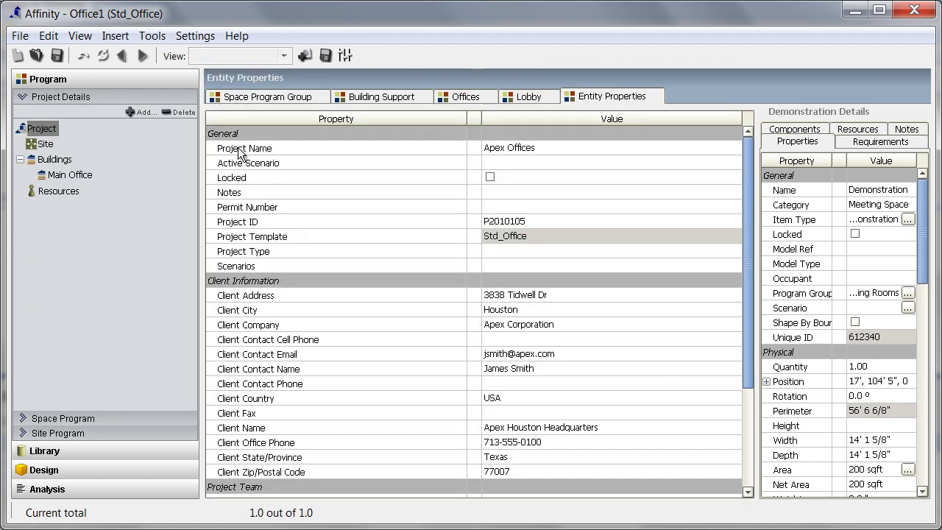
pyautogui.click(539, 253)
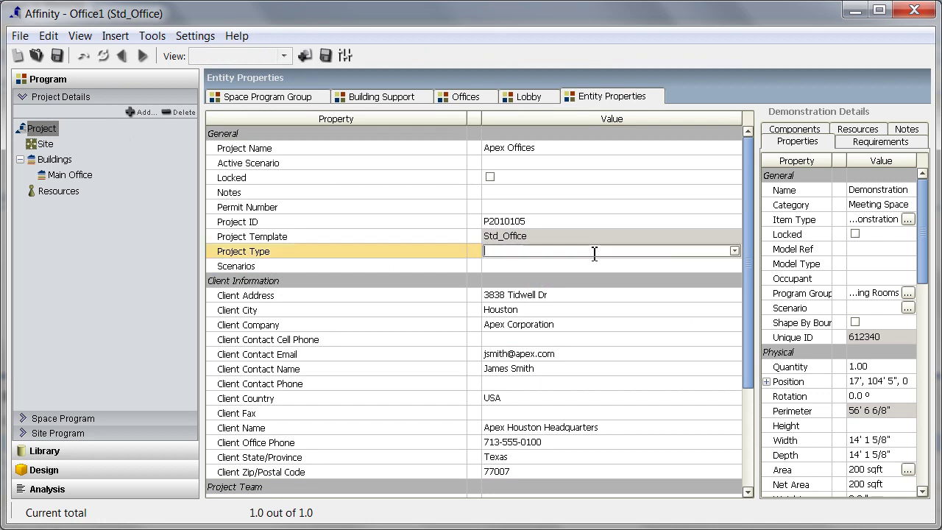
pyautogui.click(735, 250)
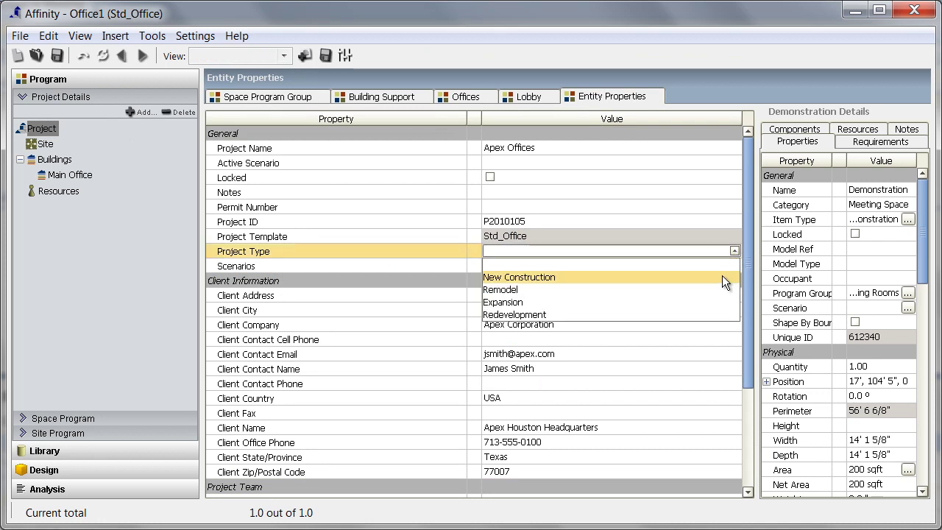
pyautogui.click(722, 275)
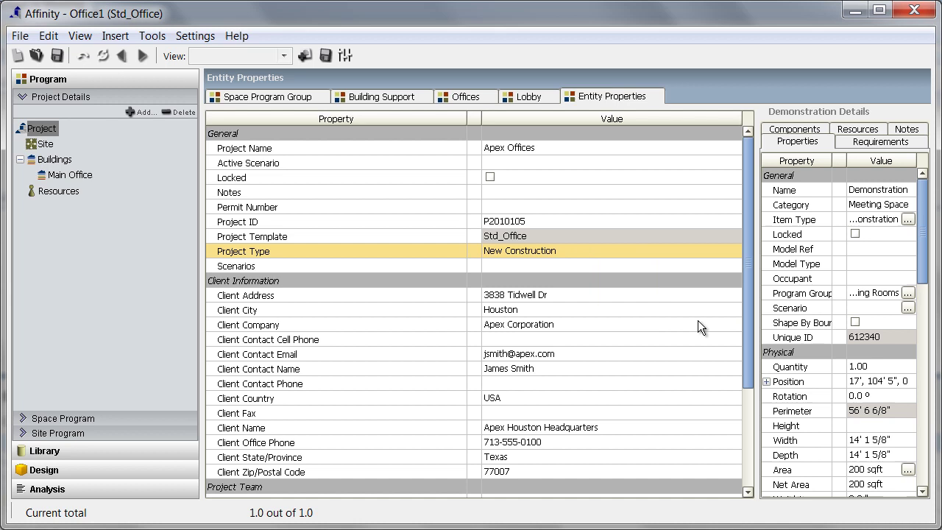
pyautogui.moveTo(748, 335); pyautogui.dragTo(753, 455)
pyautogui.click(601, 474)
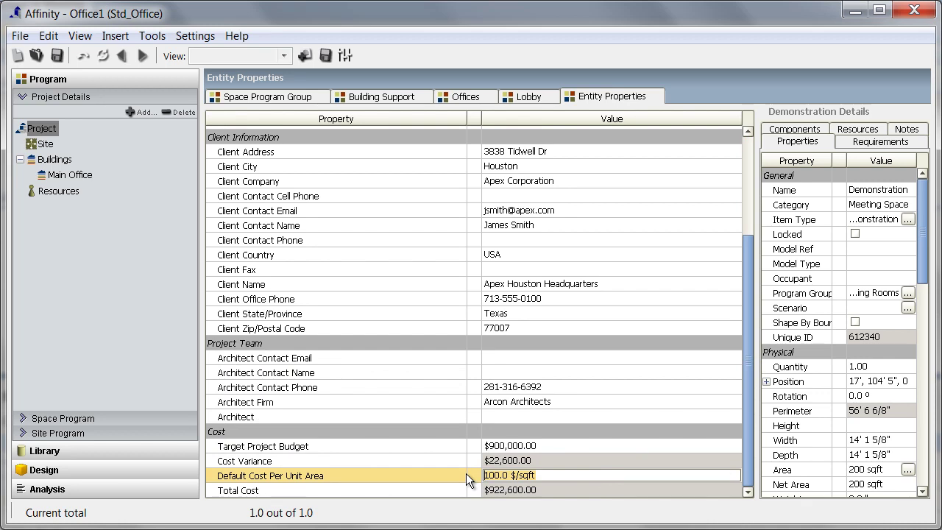
pyautogui.write('250')
pyautogui.press('Return')
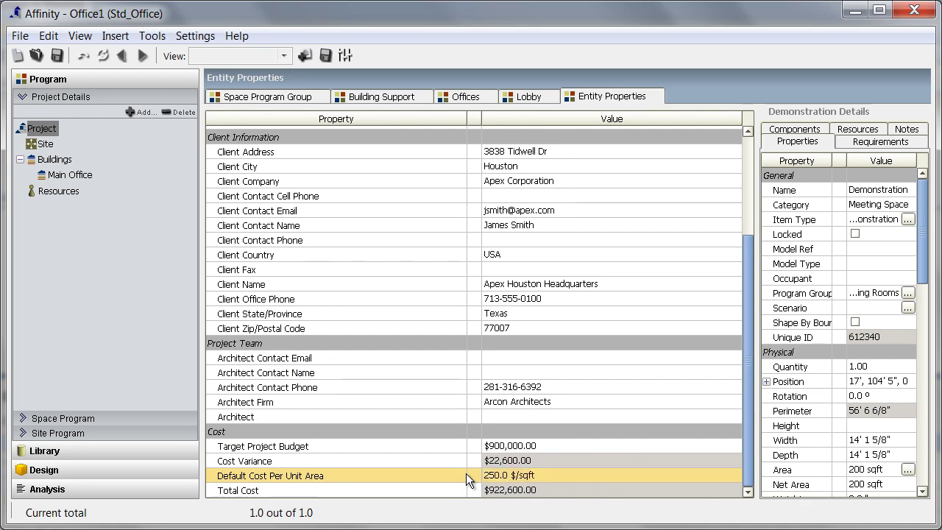
# Set the Target Project Budget to $950,000.00 and paste in the architect's contact e-mail
pyautogui.click(508, 445)
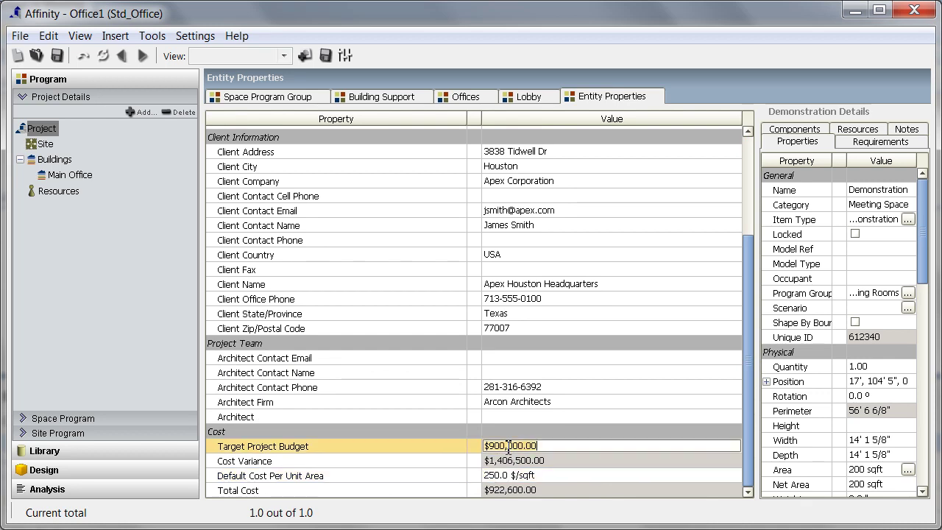
pyautogui.click(505, 445)
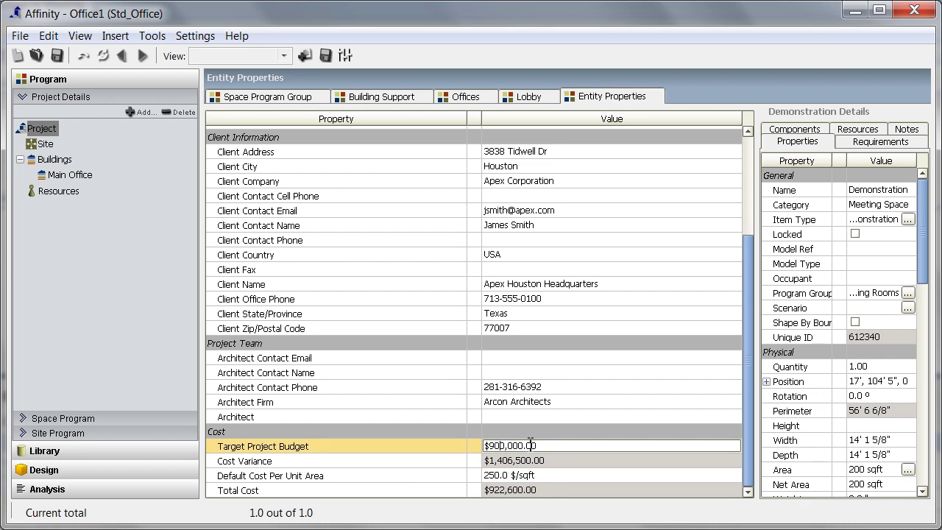
pyautogui.press('Return')
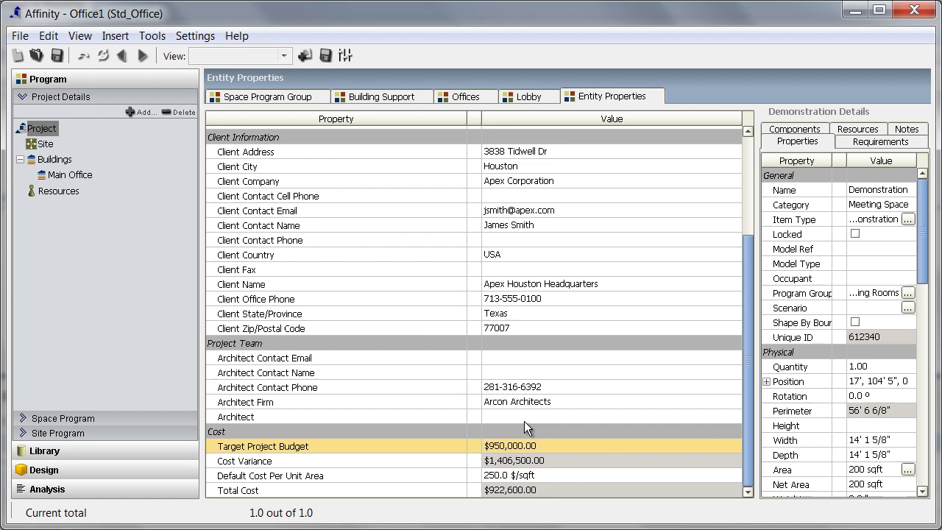
pyautogui.click(516, 358)
pyautogui.hotkey('ctrl', 'v')
pyautogui.press('Return')
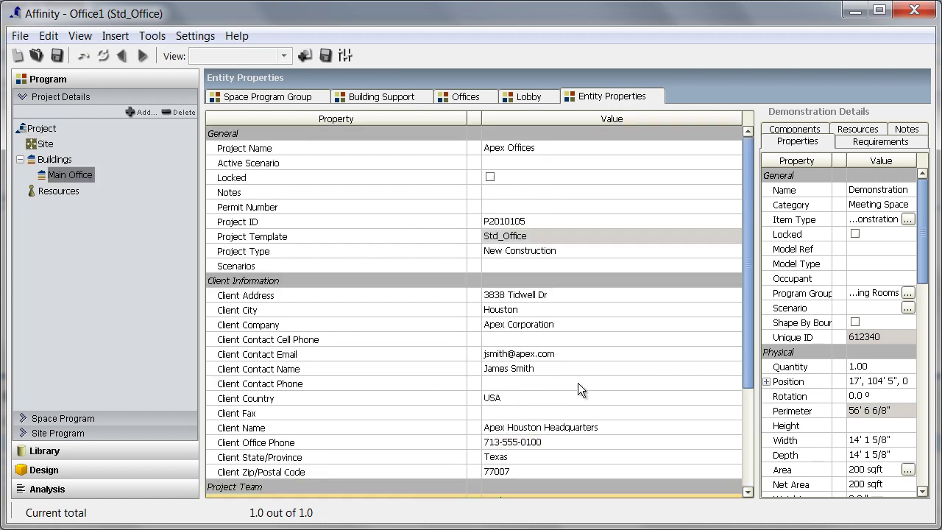
# Close the diagram, Building Support and Offices tabs and open the whole Space program in a tab
pyautogui.click(321, 96)
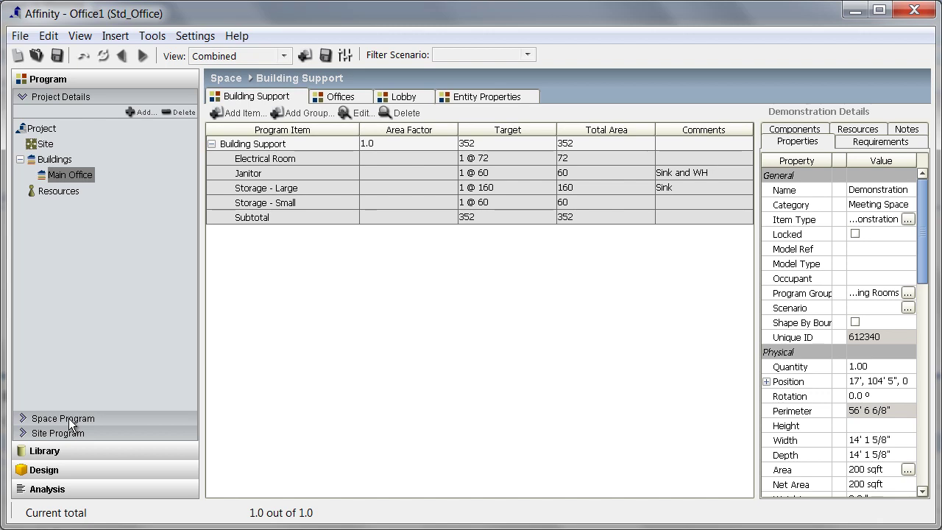
pyautogui.click(68, 418)
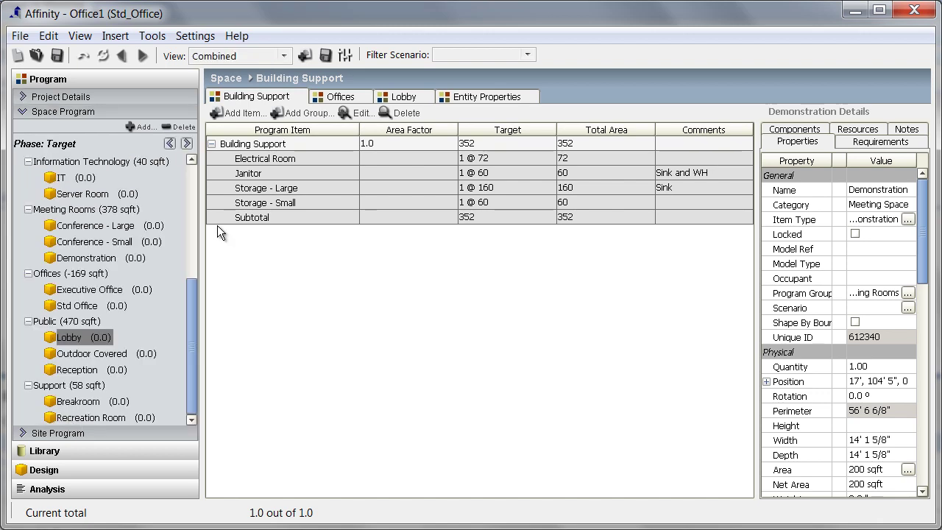
pyautogui.click(299, 96)
pyautogui.click(266, 96)
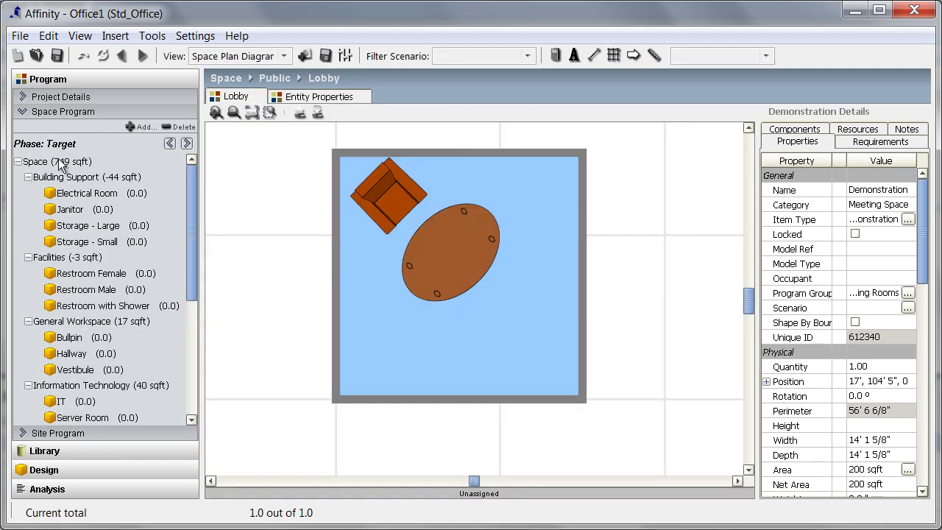
pyautogui.doubleClick(57, 161)
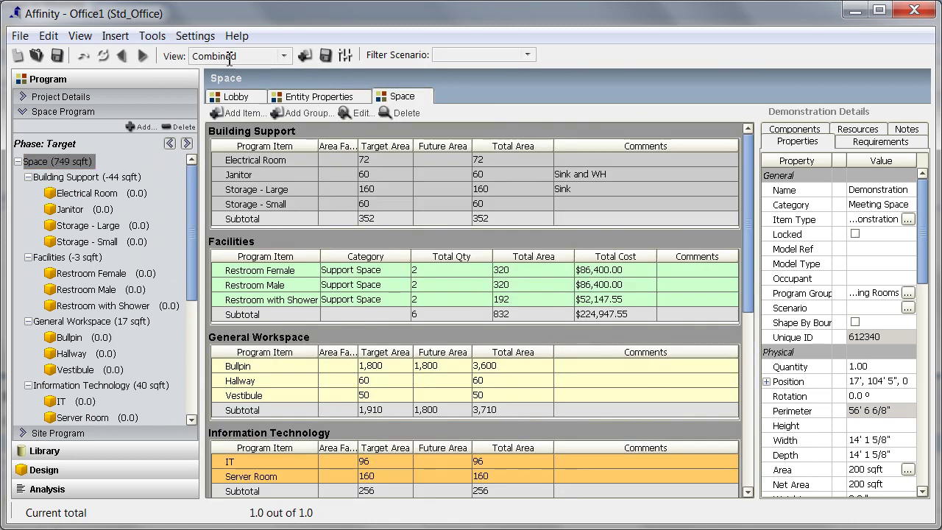
pyautogui.click(283, 57)
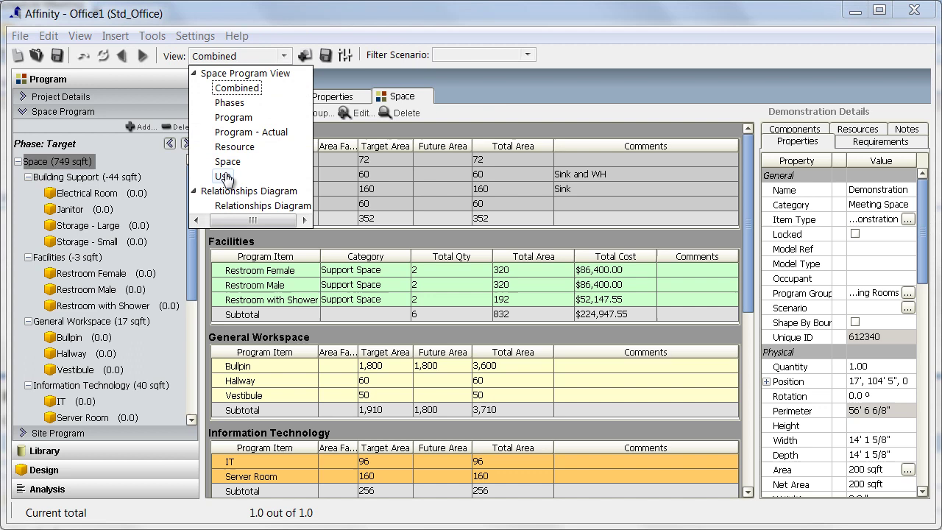
# Switch the Space table to the Use view, widen it, and set Electrical Room's Access to Corridor
pyautogui.click(223, 176)
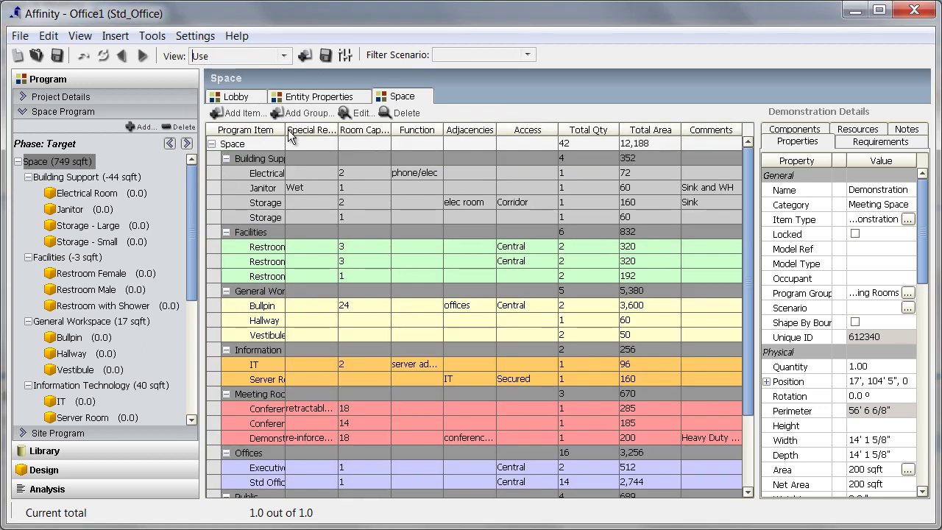
pyautogui.moveTo(285, 129); pyautogui.dragTo(335, 131)
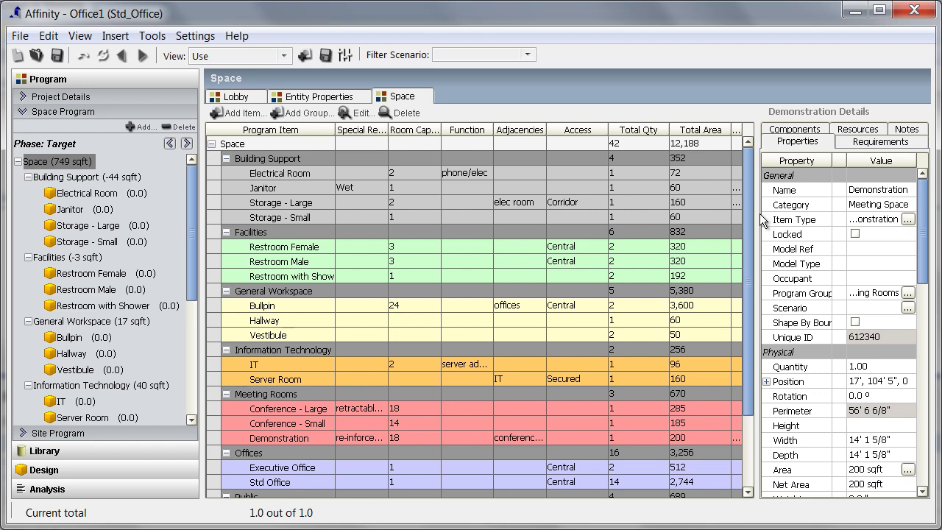
pyautogui.moveTo(755, 213); pyautogui.dragTo(856, 213)
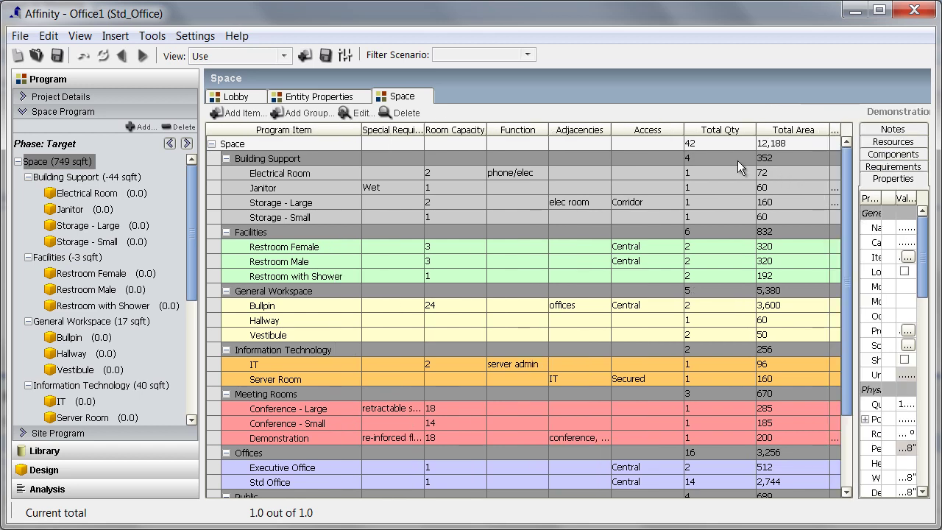
pyautogui.click(592, 174)
pyautogui.click(663, 173)
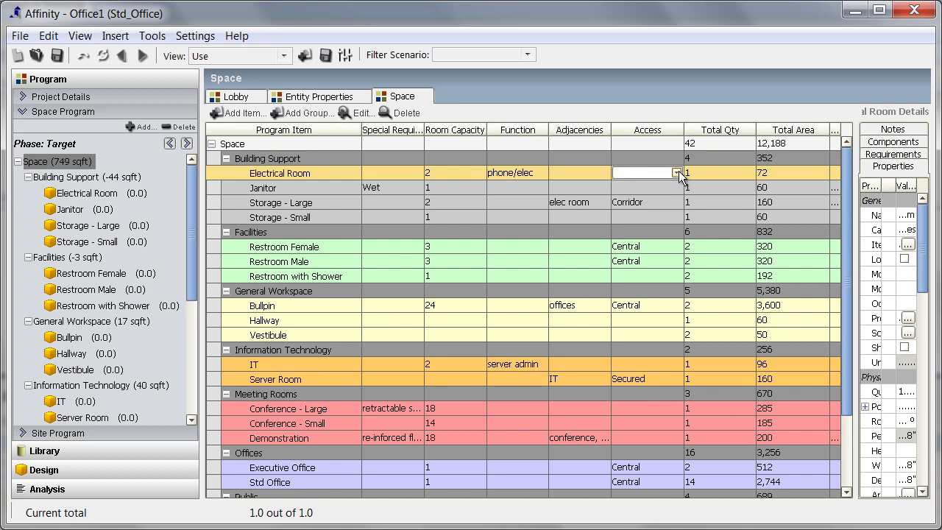
pyautogui.click(677, 173)
pyautogui.click(657, 197)
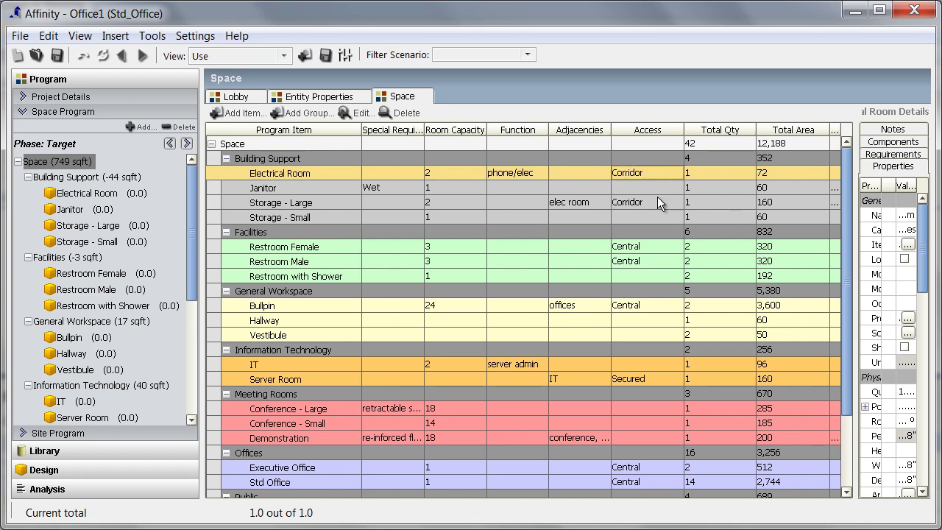
# Enter 'clean' as the Janitor's Function
pyautogui.click(533, 185)
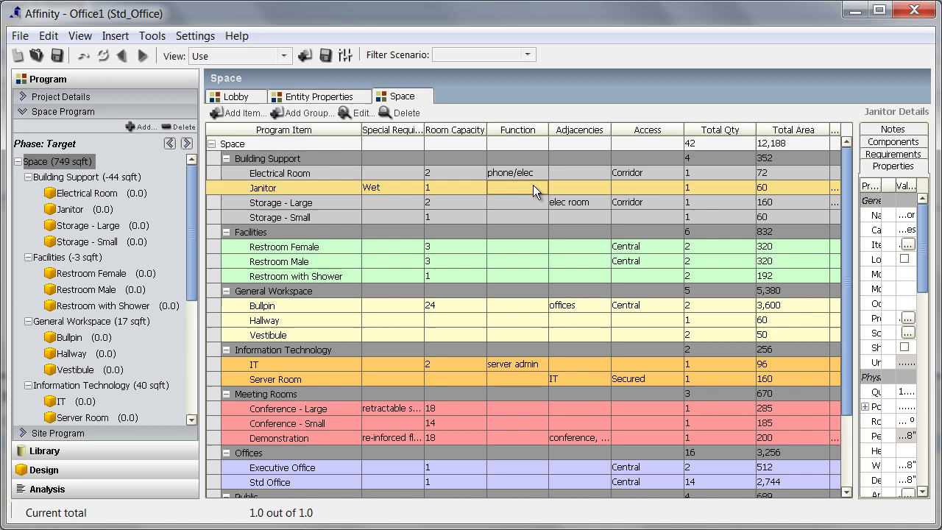
pyautogui.click(536, 184)
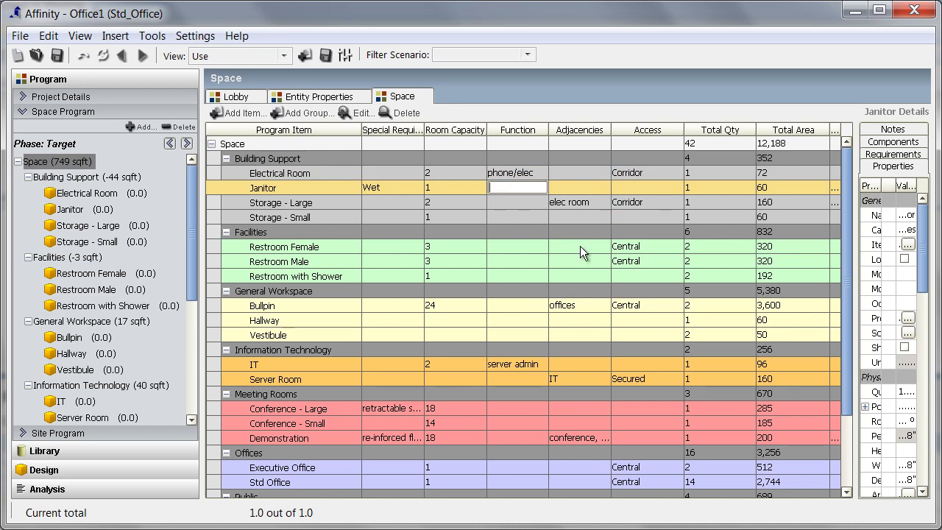
pyautogui.write('clean')
pyautogui.press('Return')
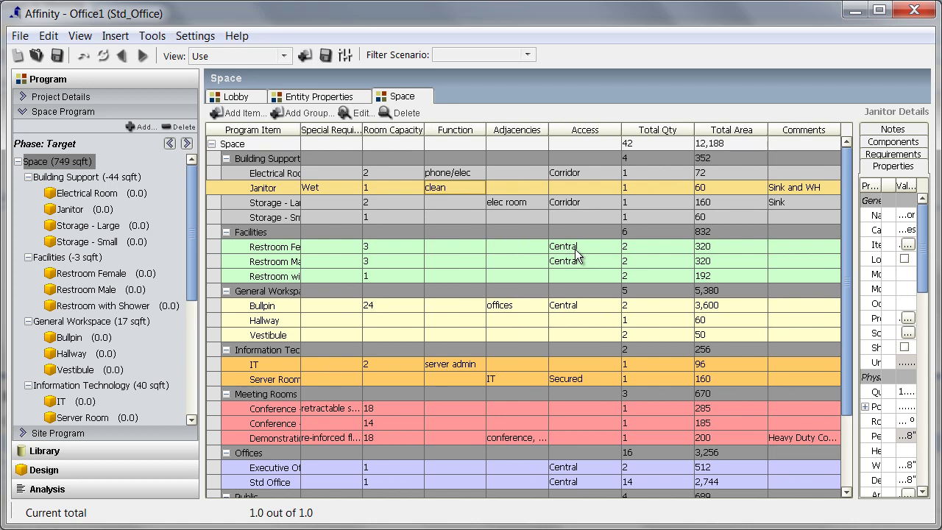
# Widen Program Item, move Special Requirements after Room Capacity, and hide Total Qty and Total Area
pyautogui.moveTo(300, 129); pyautogui.dragTo(362, 129)
pyautogui.moveTo(418, 135); pyautogui.dragTo(449, 131)
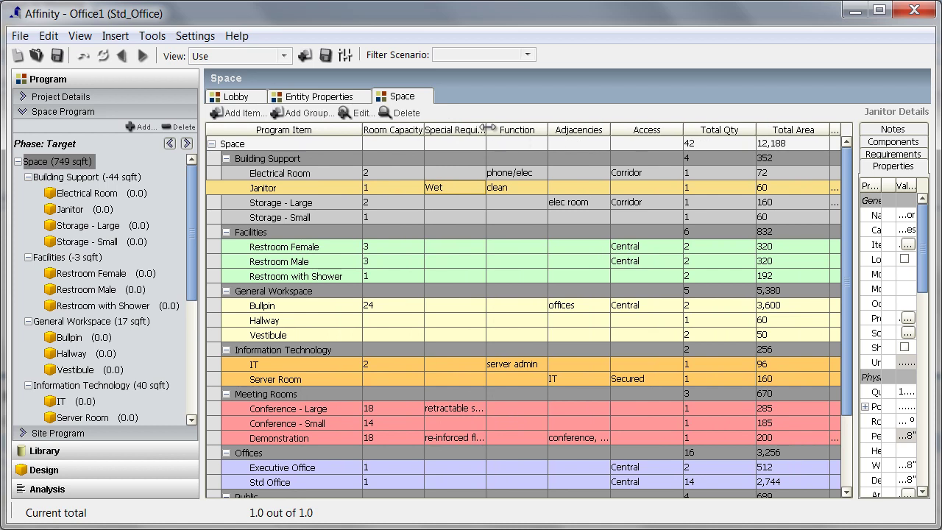
pyautogui.rightClick(545, 130)
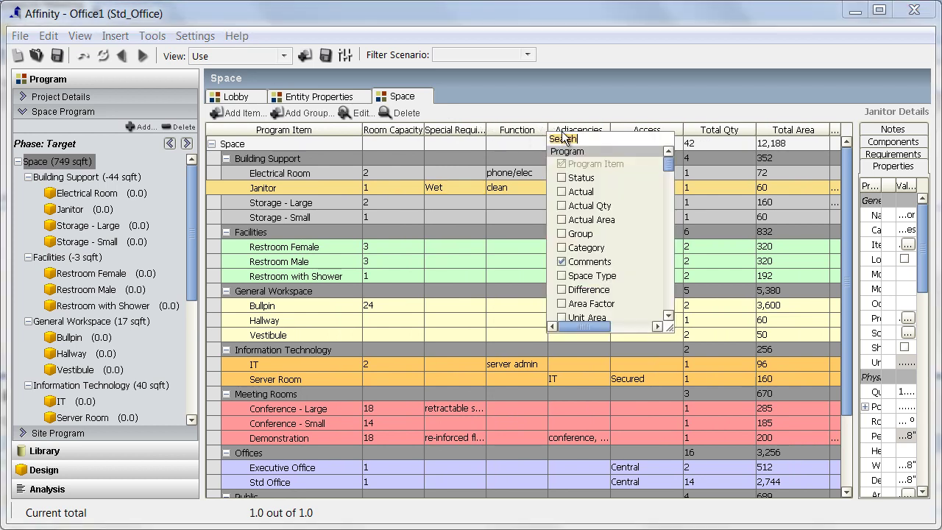
pyautogui.scroll(-3, 672, 315)
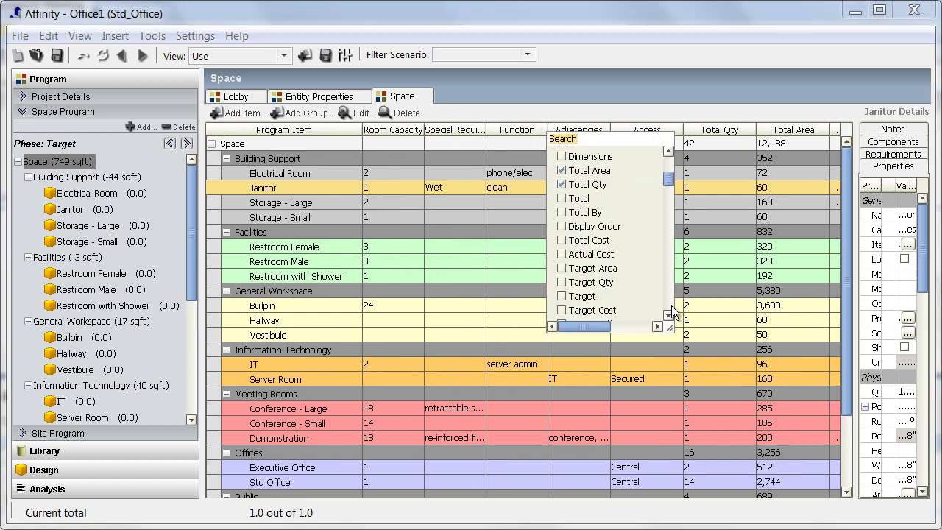
pyautogui.click(561, 184)
pyautogui.click(562, 170)
pyautogui.click(571, 108)
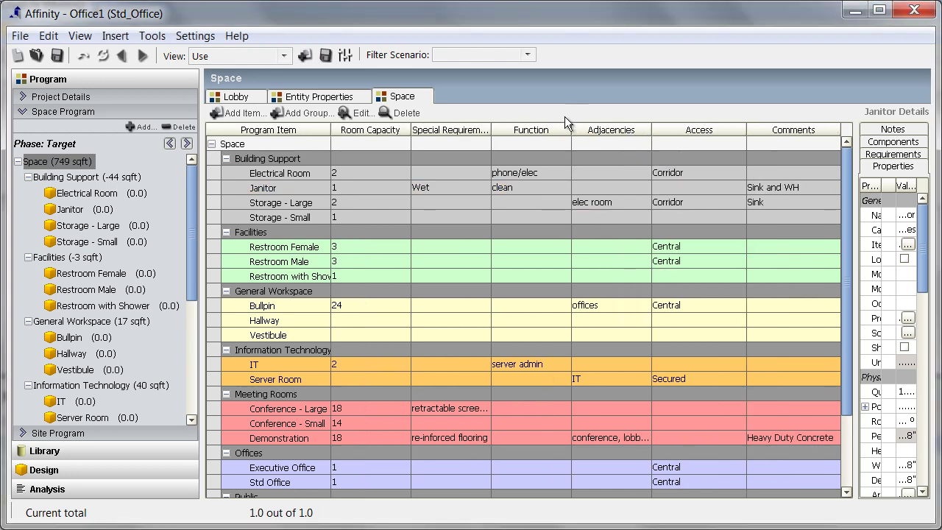
# Set Janitor Access to Exterior and Restroom Female to Wet; move Special Requirements and Function before Room Capacity
pyautogui.click(705, 184)
pyautogui.click(739, 187)
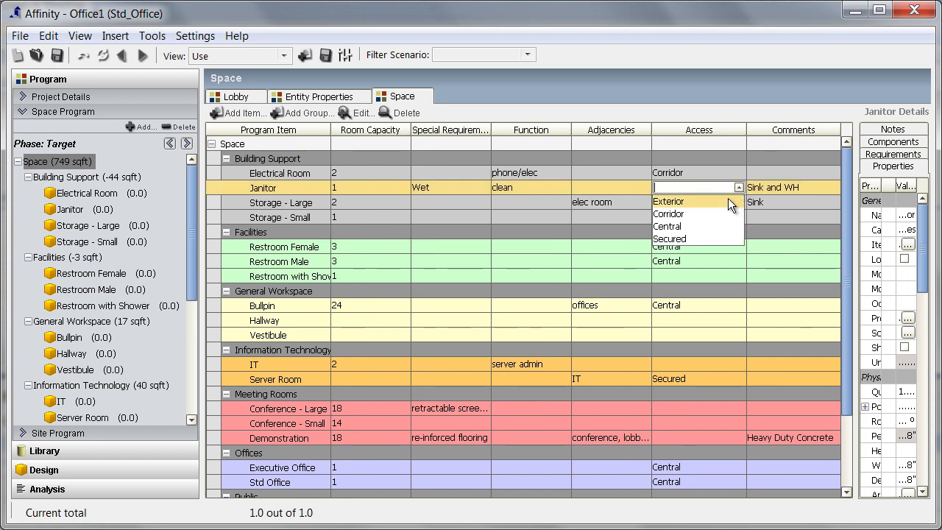
pyautogui.click(728, 199)
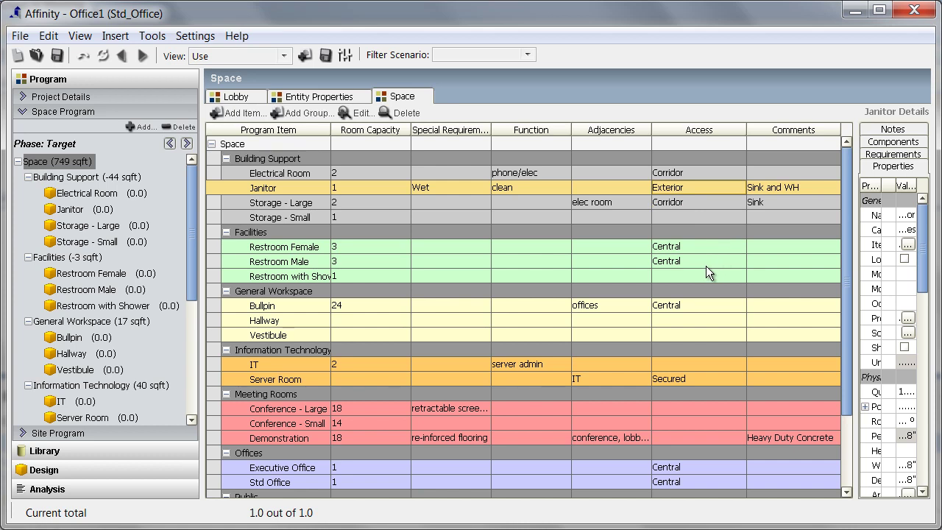
pyautogui.click(466, 245)
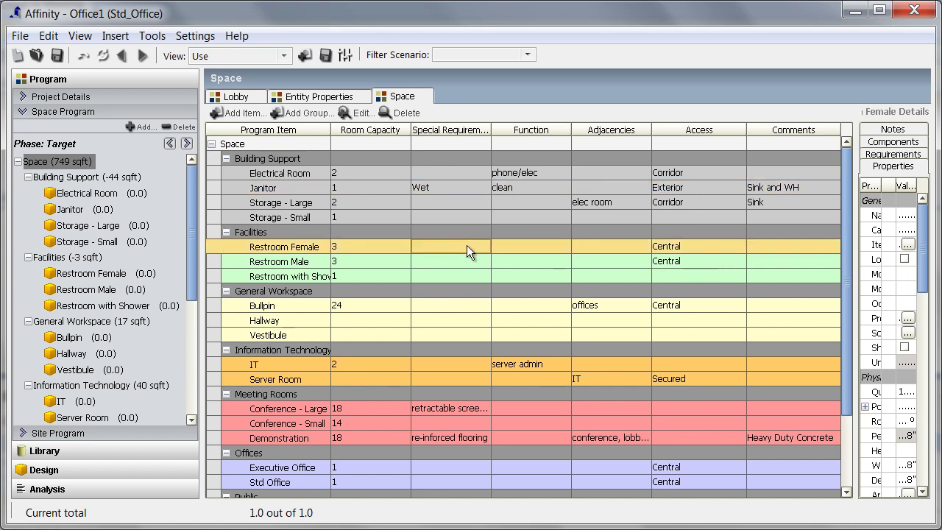
pyautogui.click(471, 243)
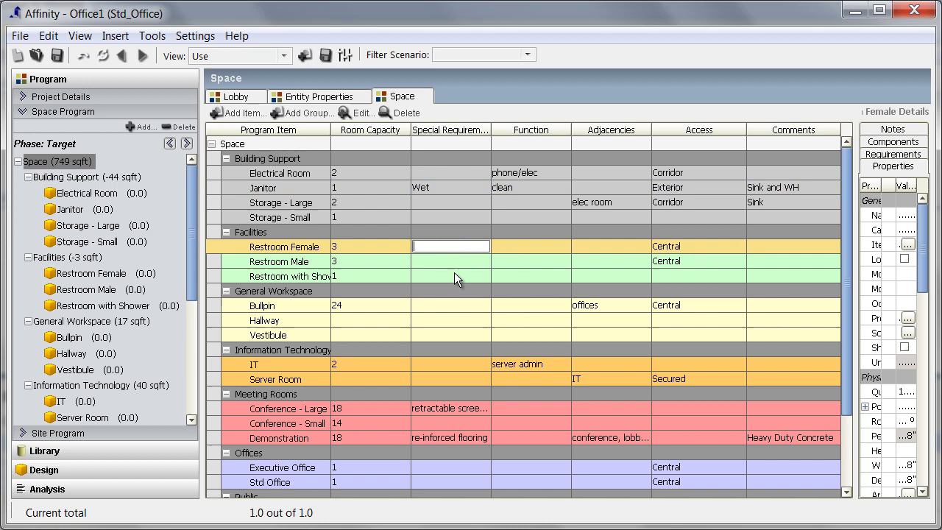
pyautogui.write('Wet')
pyautogui.press('Return')
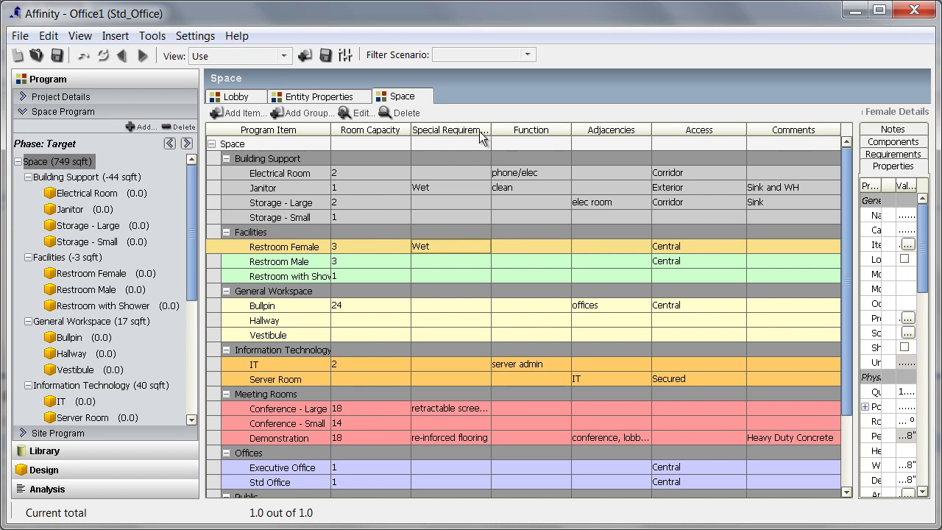
pyautogui.moveTo(484, 132); pyautogui.dragTo(372, 131)
pyautogui.moveTo(550, 129); pyautogui.dragTo(471, 134)
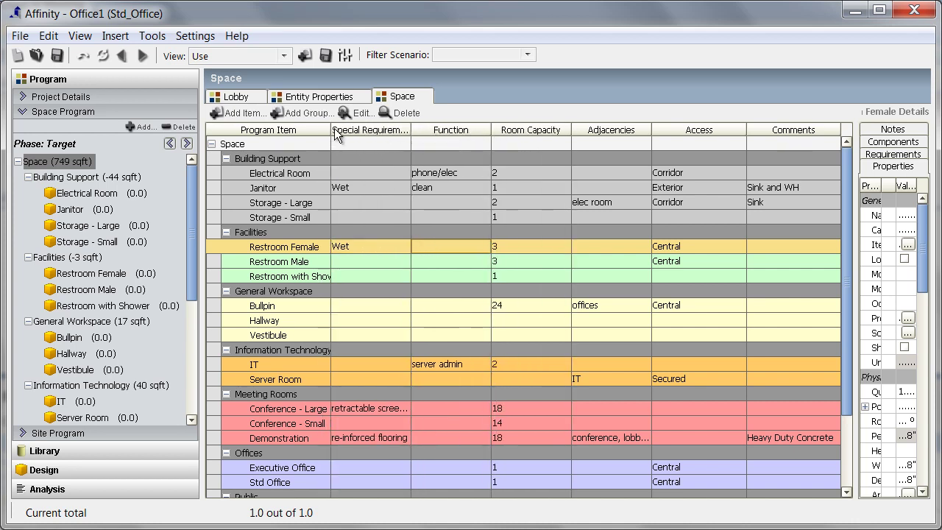
# Save the current column layout as a new space program view named 'Use - modified'
pyautogui.moveTo(331, 130); pyautogui.dragTo(384, 130)
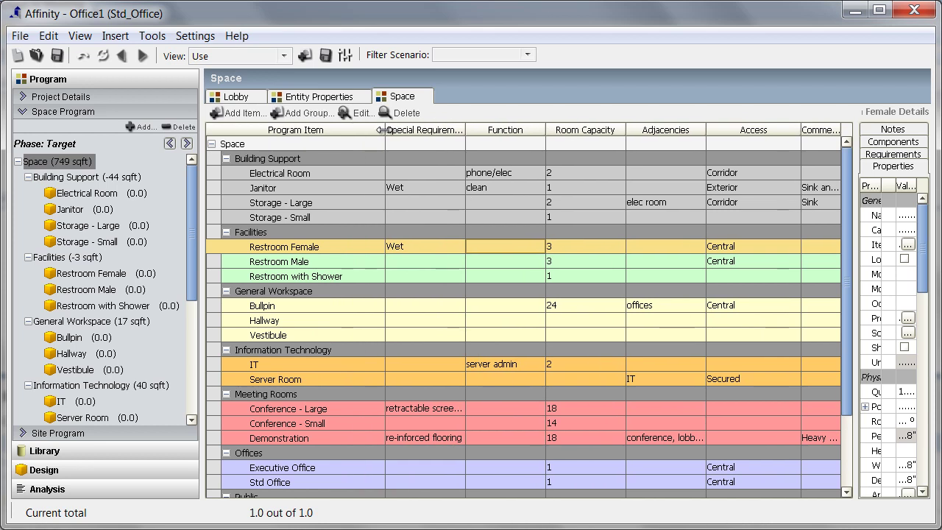
pyautogui.click(305, 55)
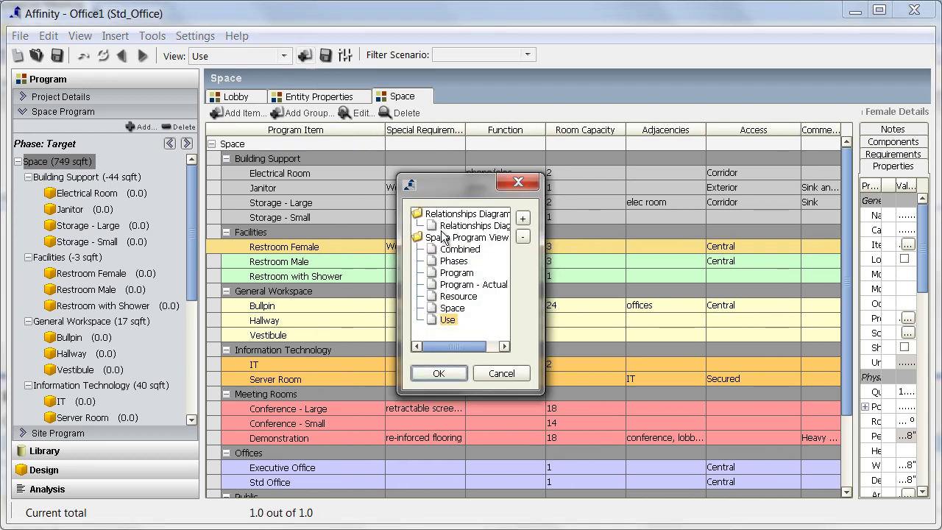
pyautogui.click(522, 217)
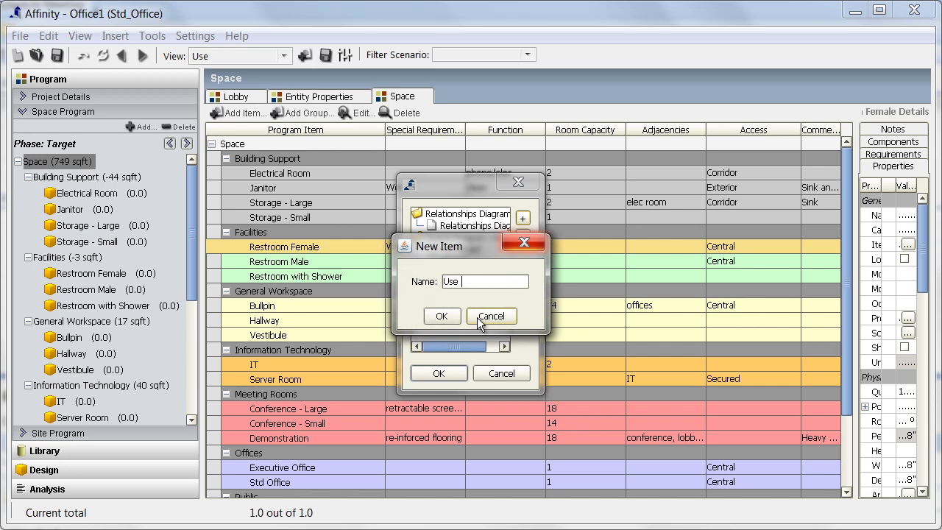
pyautogui.write('Use - modified')
pyautogui.click(442, 316)
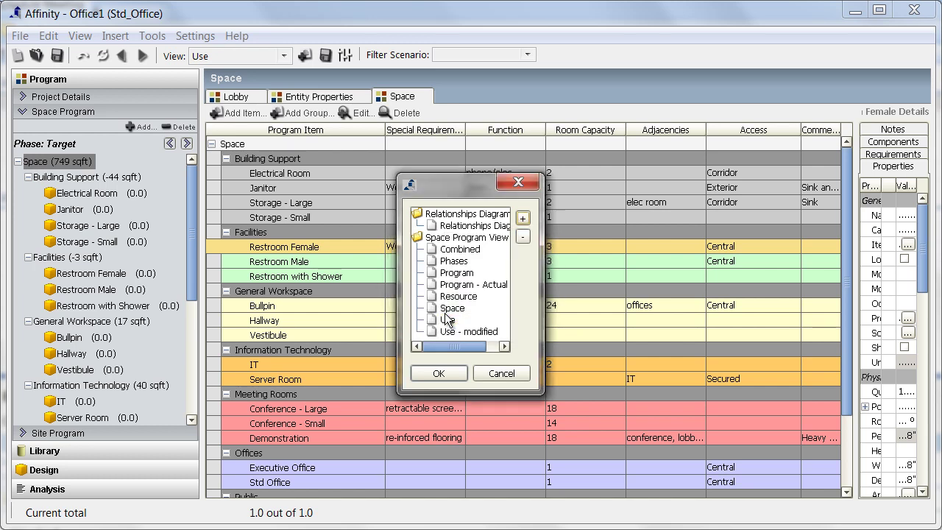
pyautogui.click(439, 373)
pyautogui.click(284, 56)
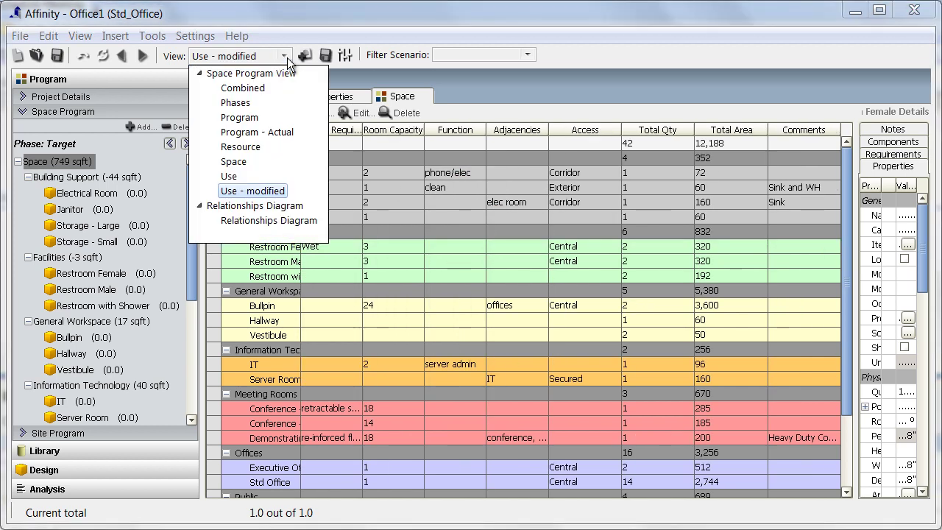
# In the Program - Actual view, start a new program item of type Admin Office
pyautogui.click(276, 133)
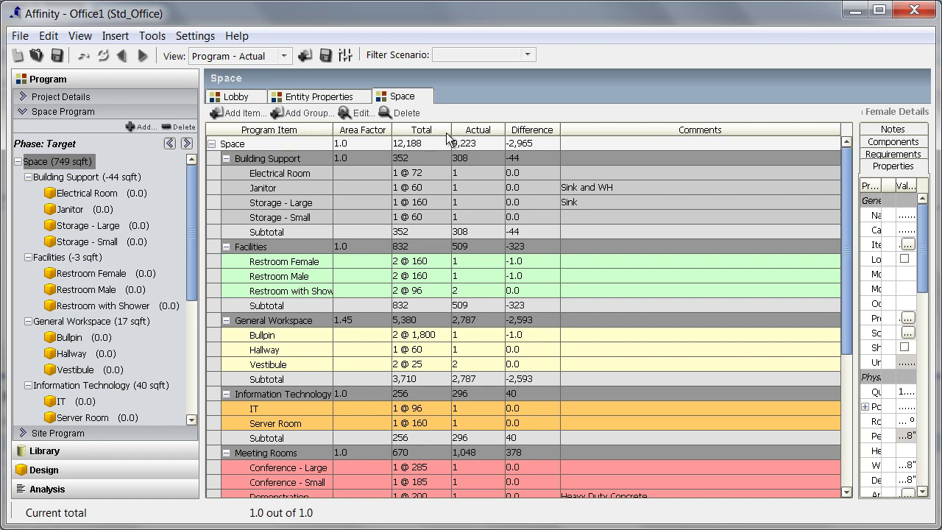
pyautogui.click(440, 172)
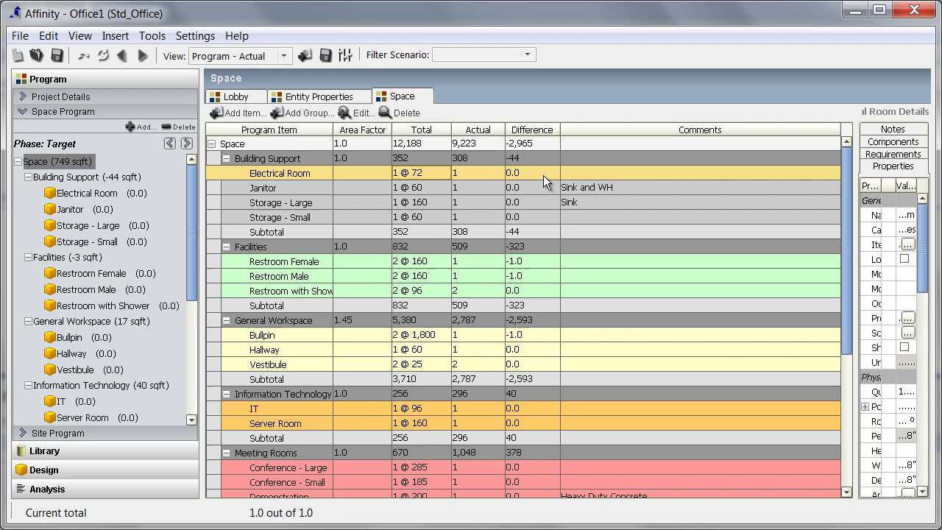
pyautogui.click(255, 115)
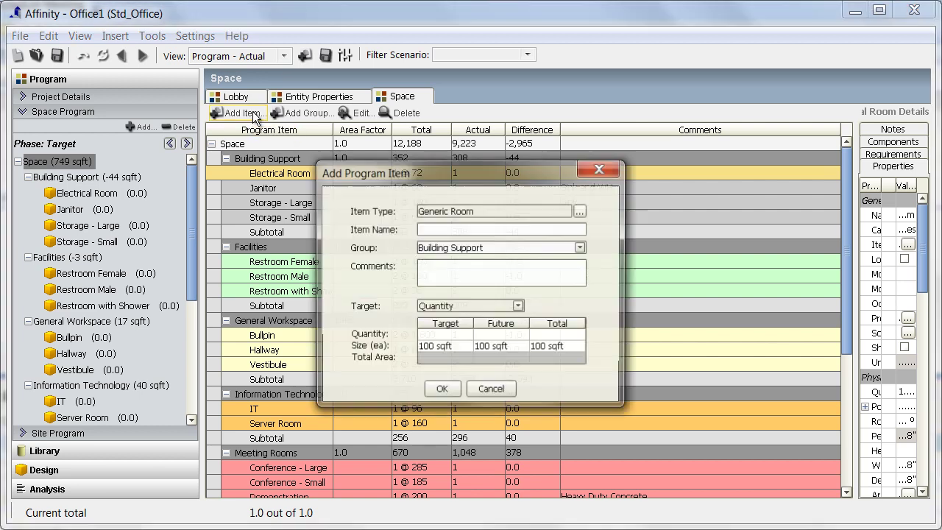
pyautogui.click(581, 211)
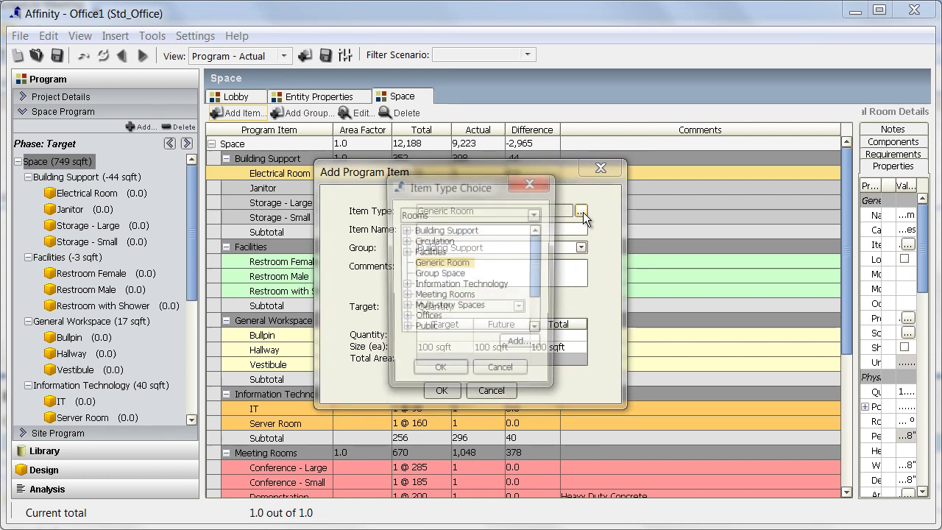
pyautogui.click(404, 317)
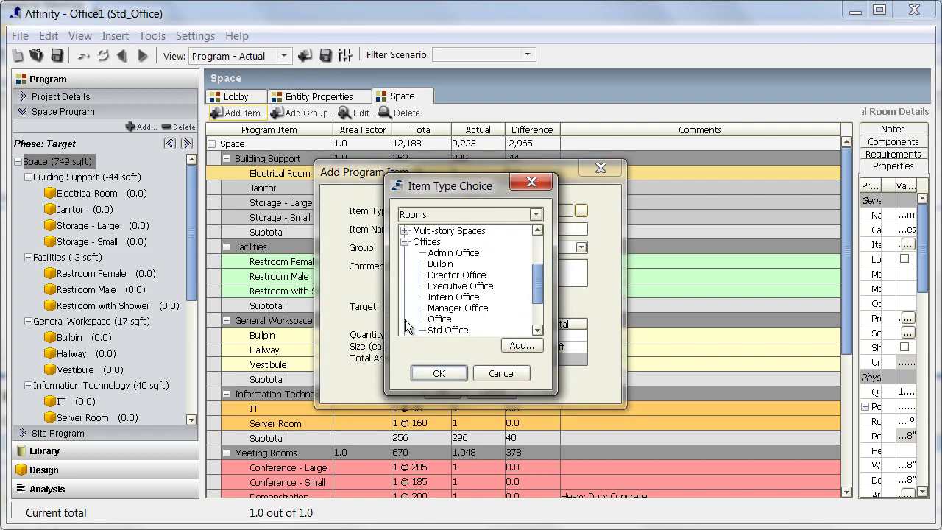
pyautogui.click(453, 253)
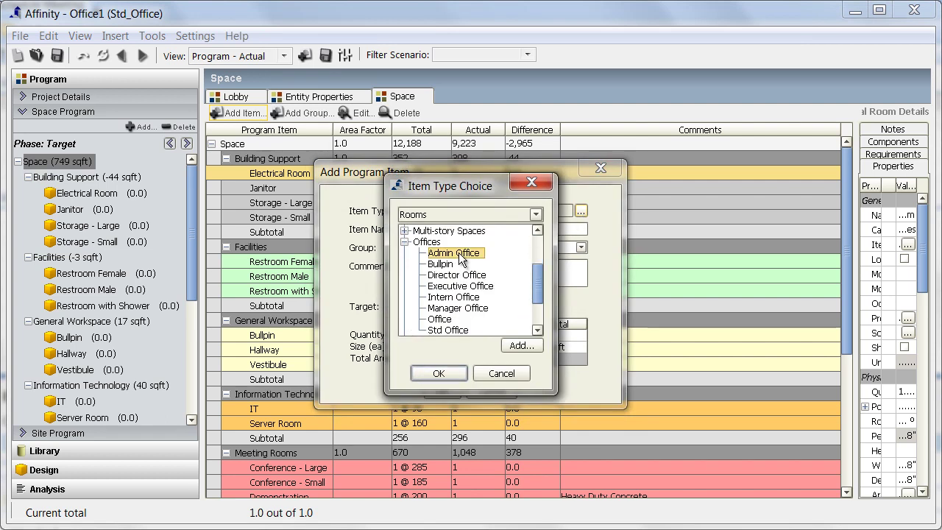
pyautogui.click(451, 368)
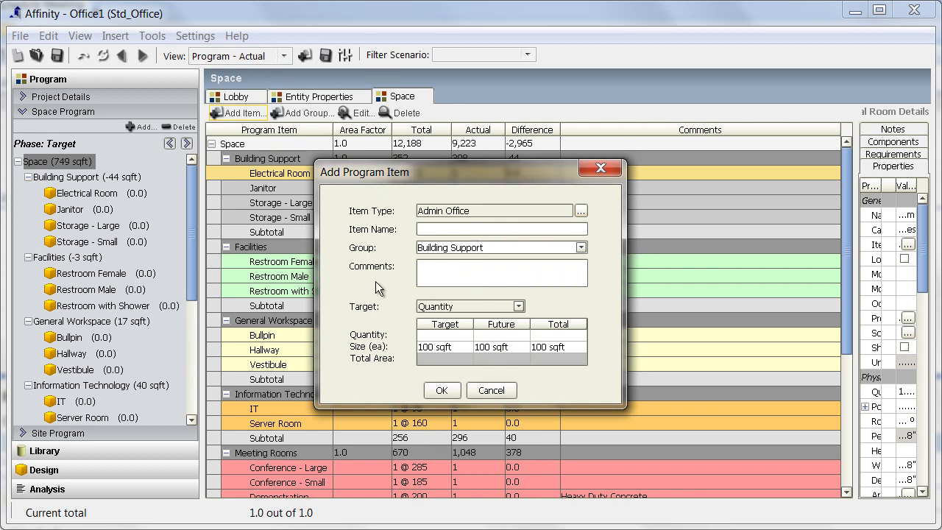
# Name the item 'Executive Assistant Office' and place it in a new group 'Executive Suite'
pyautogui.write('Executive Assistant Office')
pyautogui.click(580, 247)
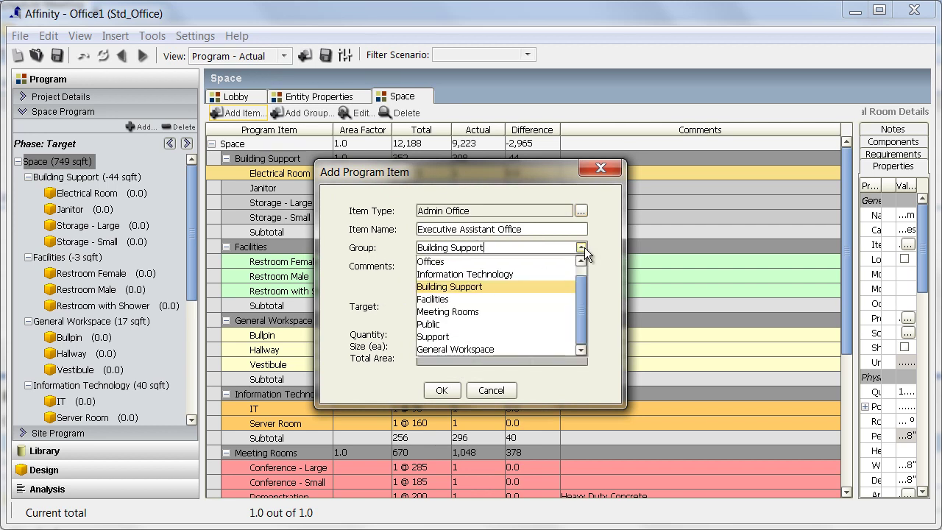
pyautogui.click(580, 247)
pyautogui.moveTo(492, 250); pyautogui.dragTo(355, 253)
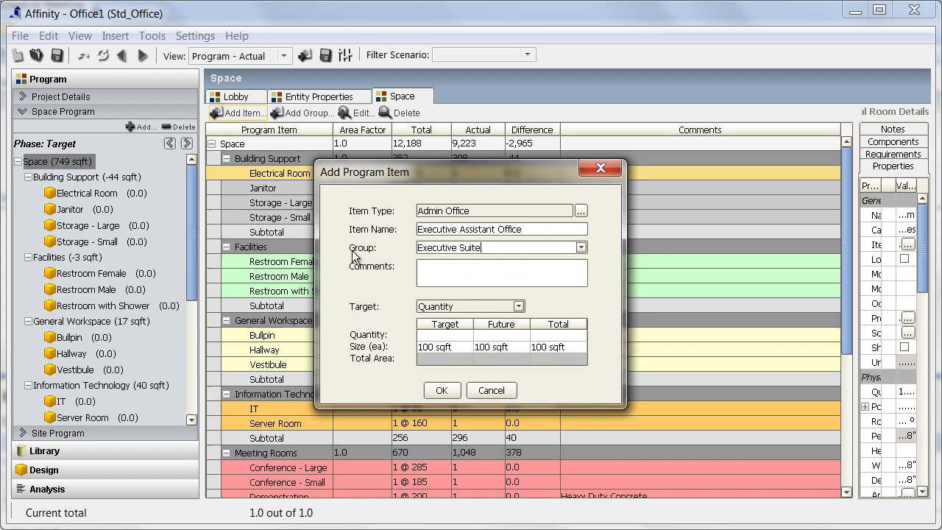
pyautogui.press('Tab')
# Set target quantity 3, unit size 110 sqft, future quantity 4, and add the item
pyautogui.click(441, 335)
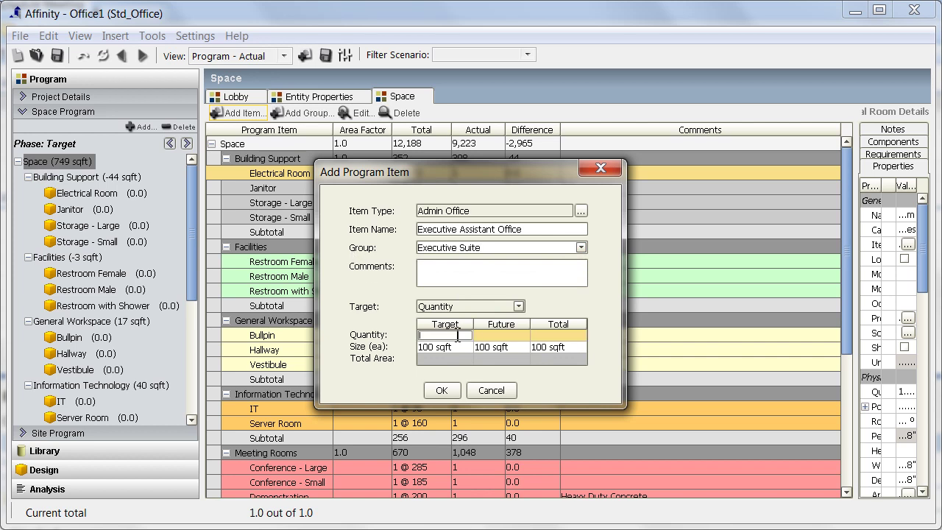
pyautogui.write('3')
pyautogui.press('Tab')
pyautogui.click(442, 348)
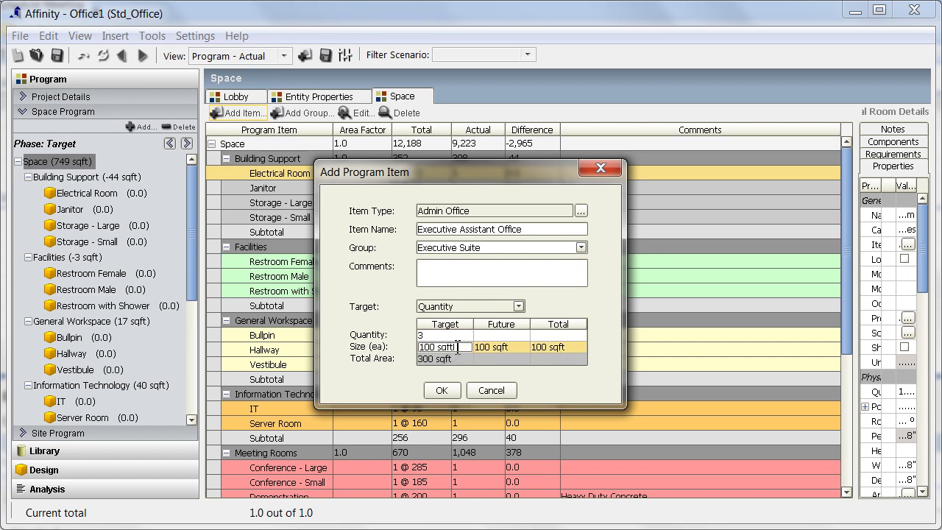
pyautogui.hotkey('ctrl', 'a')
pyautogui.press('BackSpace')
pyautogui.write('110')
pyautogui.press('Return')
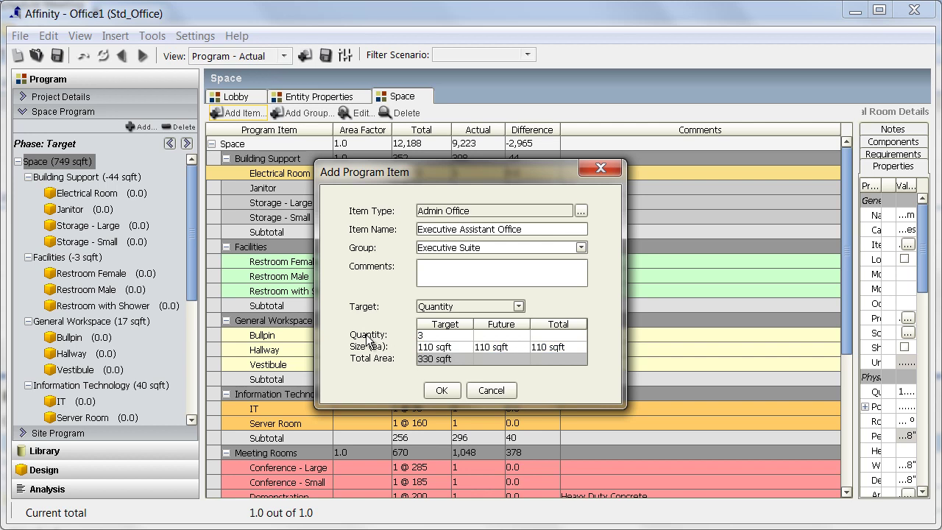
pyautogui.click(515, 336)
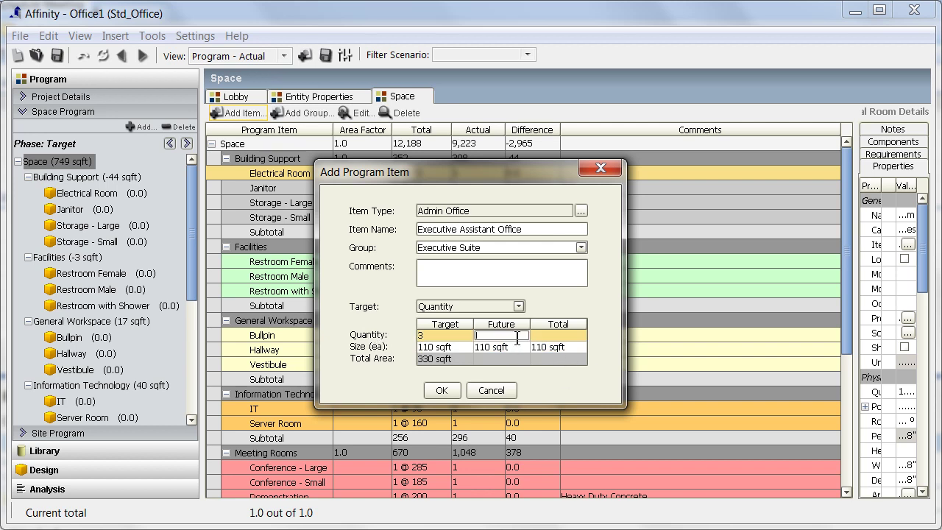
pyautogui.write('4')
pyautogui.press('Return')
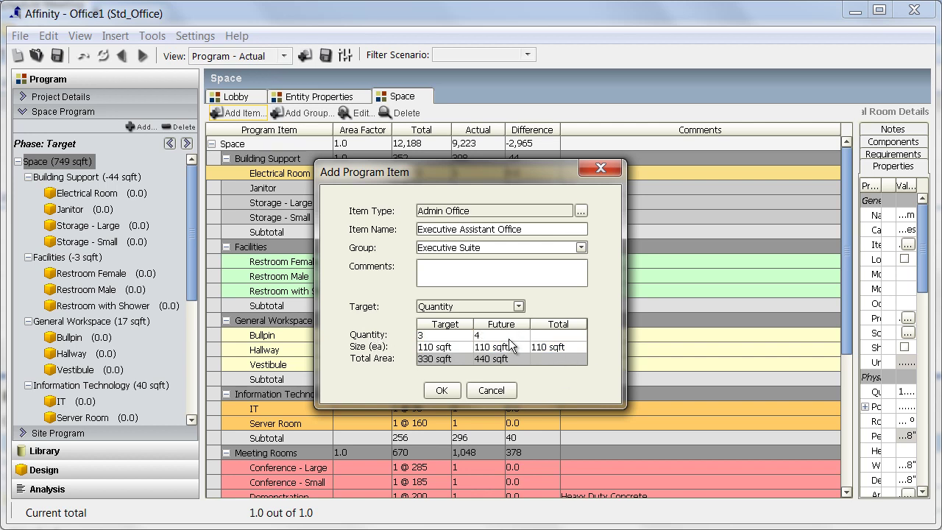
pyautogui.click(443, 390)
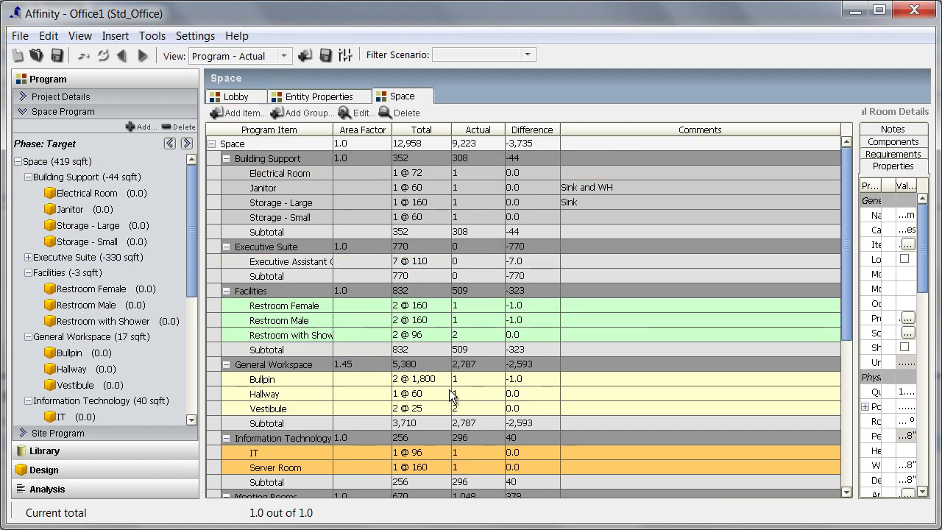
# Widen the Program Item column so Executive Suite item names show in full
pyautogui.click(303, 247)
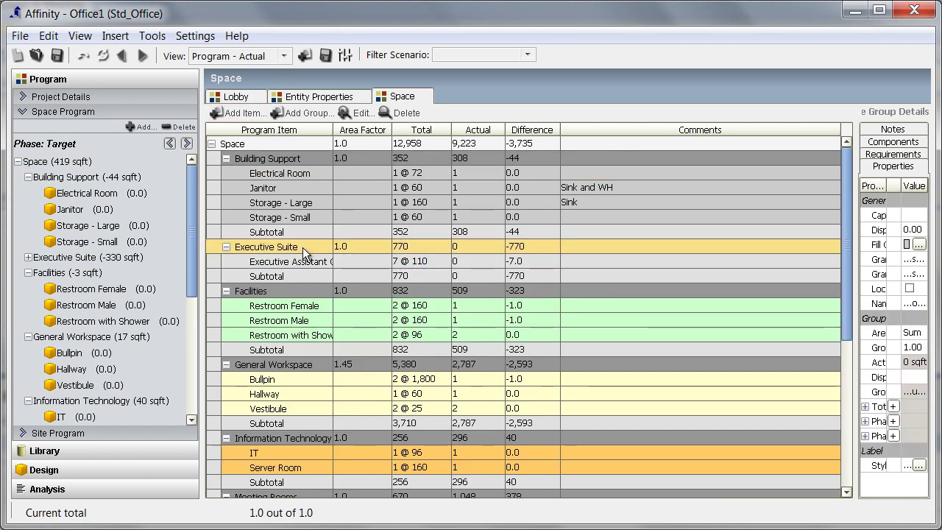
pyautogui.moveTo(332, 136); pyautogui.dragTo(375, 134)
pyautogui.click(337, 263)
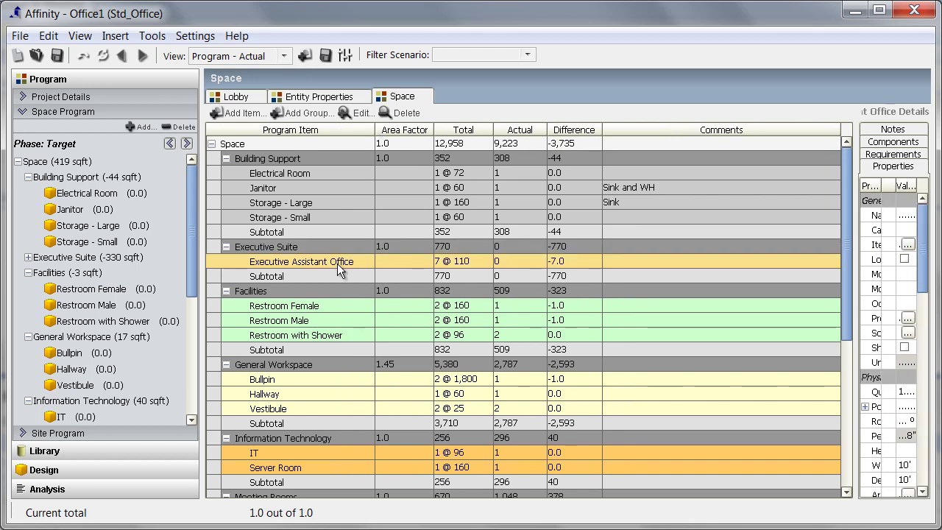
# Display the Target and Future columns and place them just before Total
pyautogui.rightClick(489, 136)
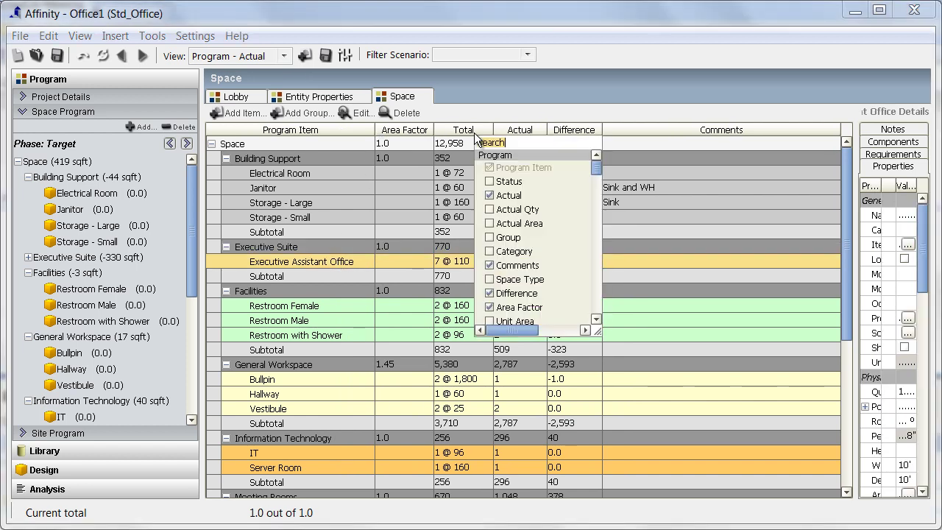
pyautogui.scroll(-5, 593, 293)
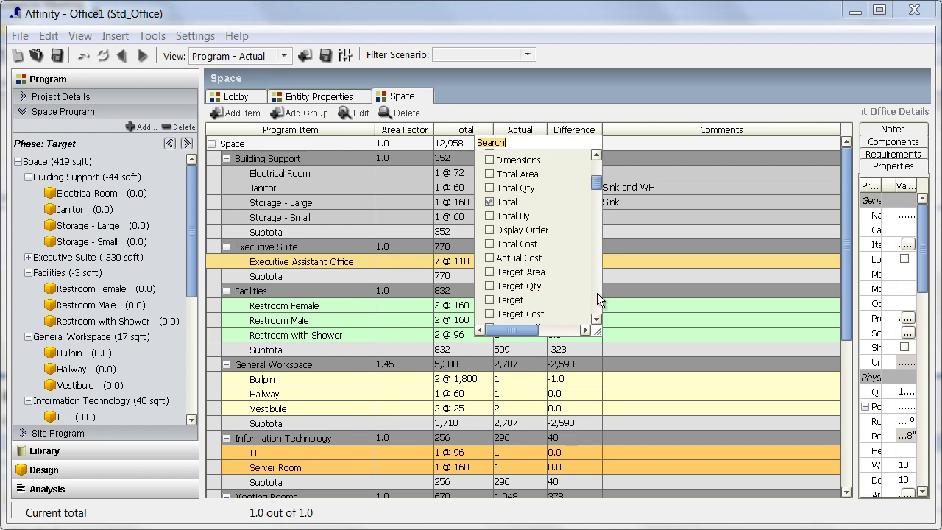
pyautogui.scroll(-4, 597, 293)
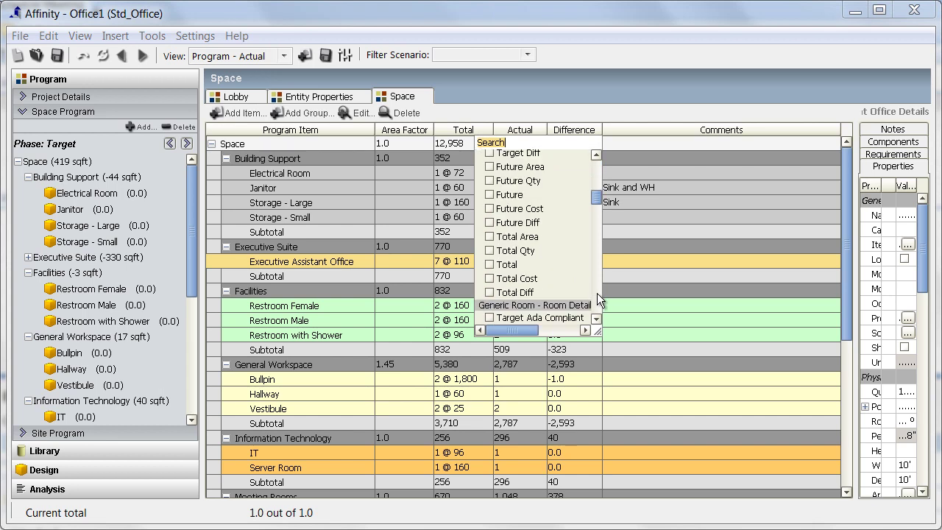
pyautogui.scroll(5, 596, 205)
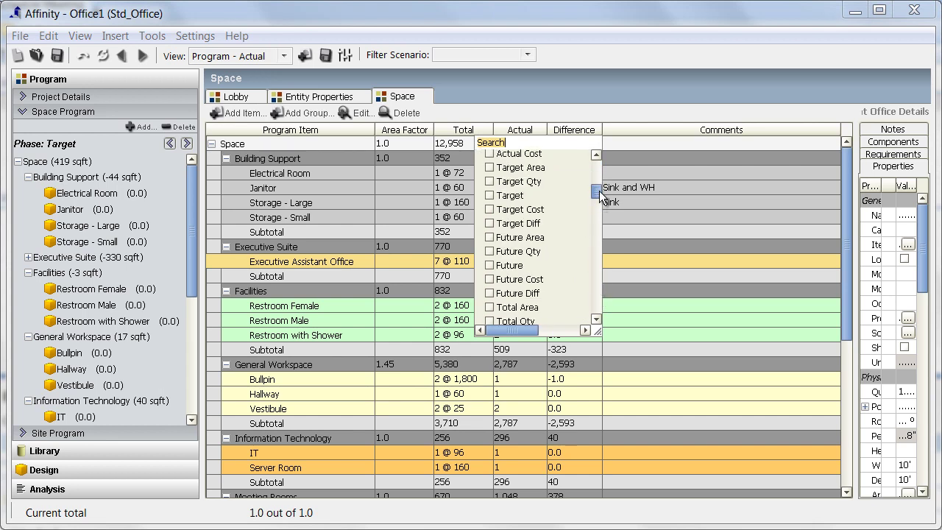
pyautogui.click(490, 196)
pyautogui.click(598, 115)
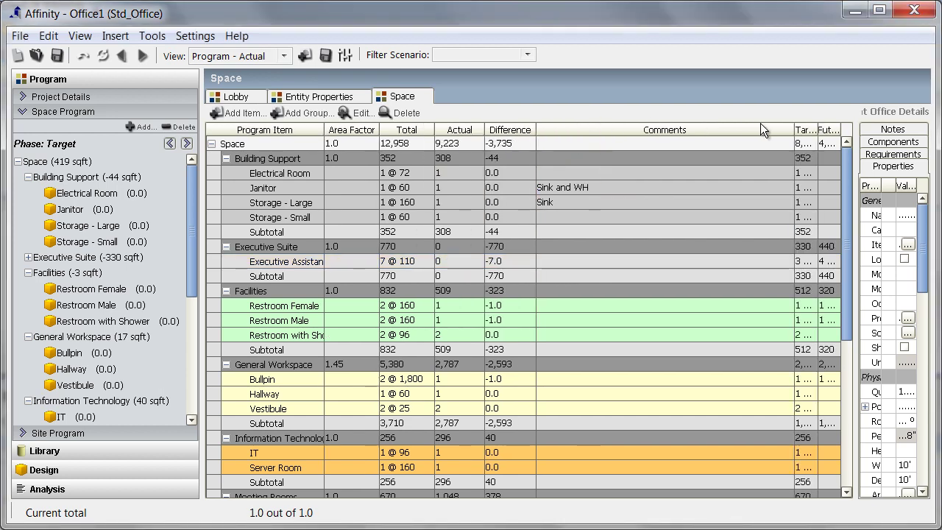
pyautogui.moveTo(804, 130); pyautogui.dragTo(391, 149)
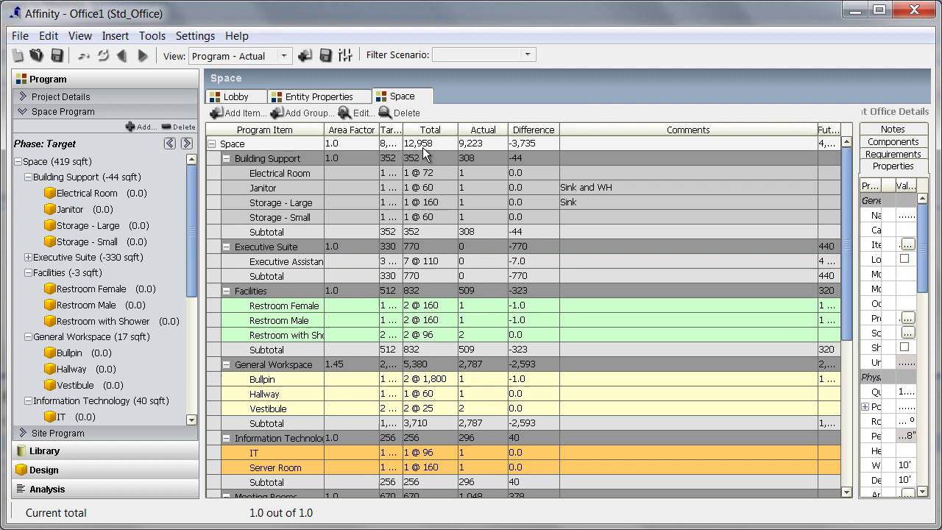
pyautogui.moveTo(828, 132); pyautogui.dragTo(440, 130)
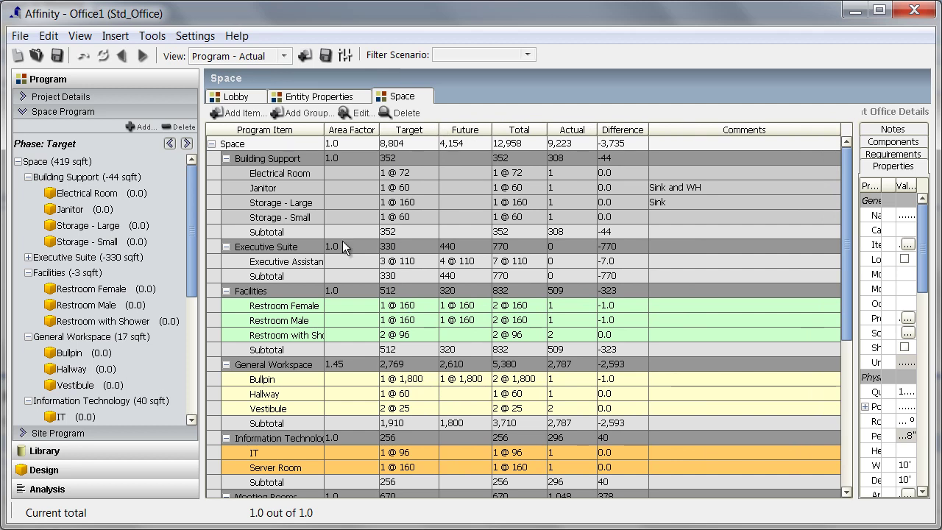
pyautogui.moveTo(329, 129); pyautogui.dragTo(366, 129)
pyautogui.click(453, 263)
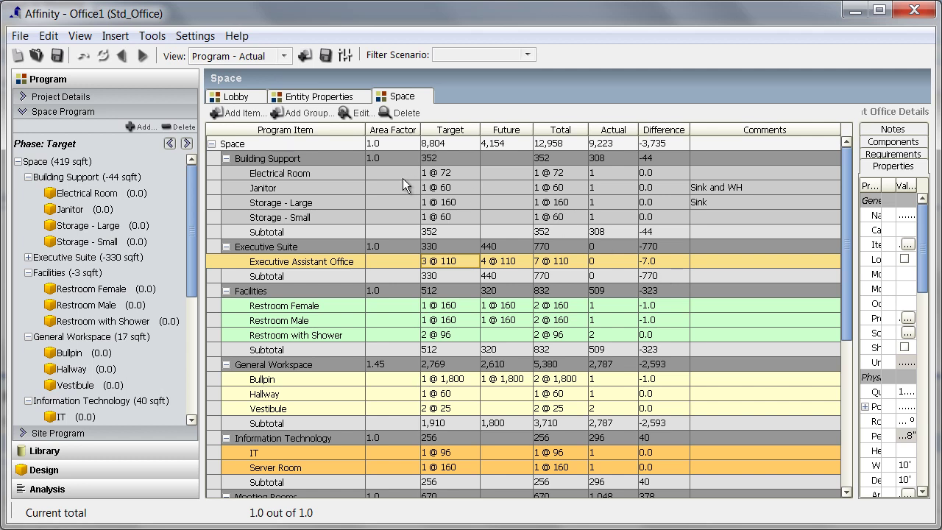
# Enable the Warnings overlay in the space program view settings and widen the Program Item column
pyautogui.click(345, 56)
pyautogui.click(205, 261)
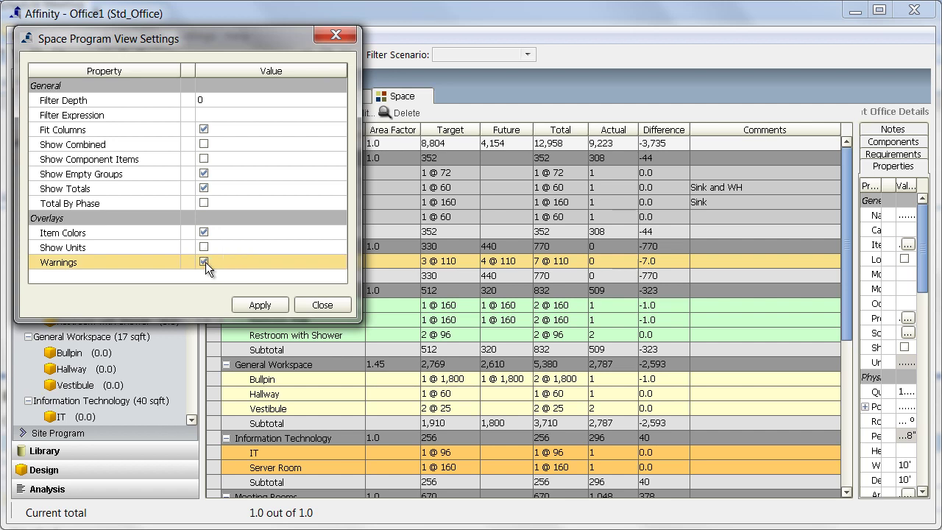
pyautogui.click(318, 304)
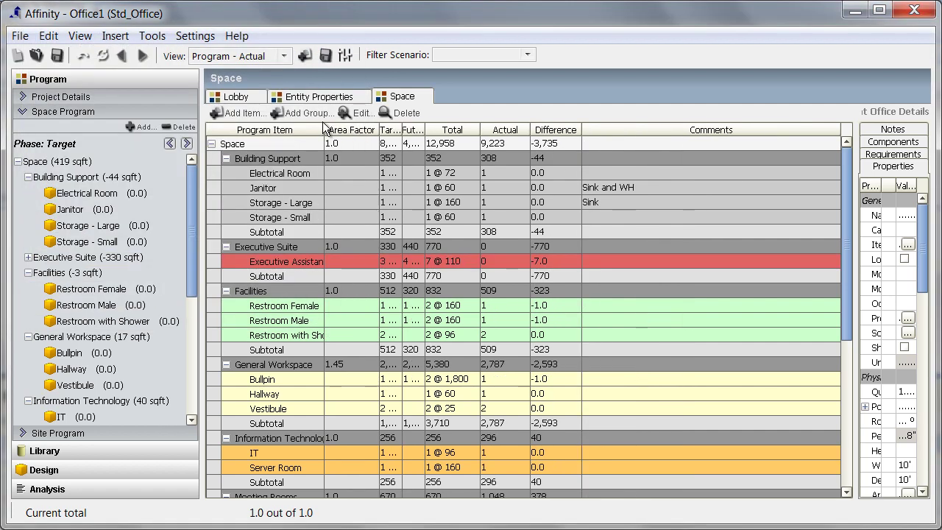
pyautogui.moveTo(326, 125); pyautogui.dragTo(385, 130)
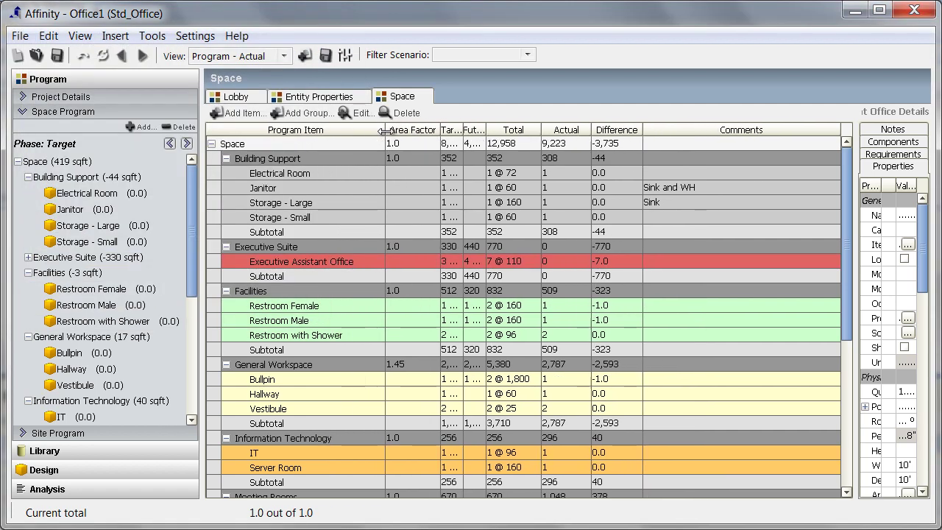
pyautogui.scroll(-4, 845, 289)
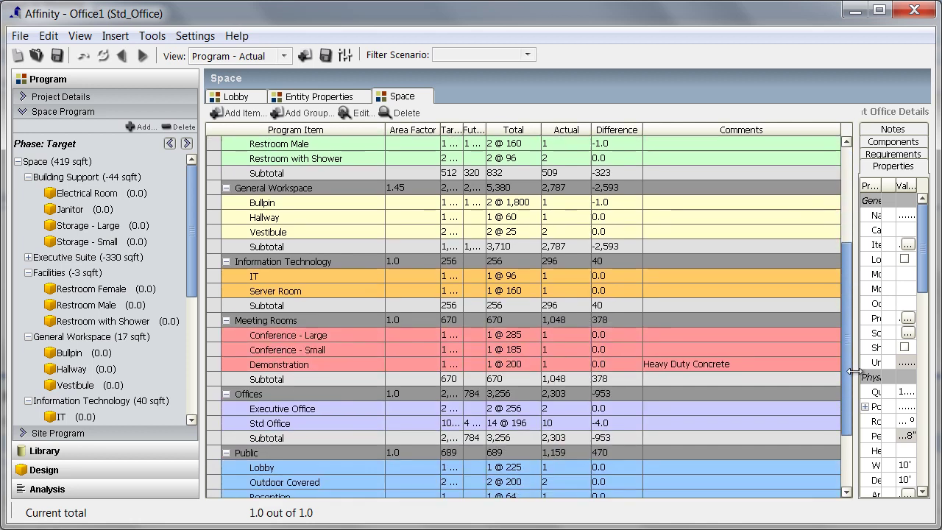
pyautogui.scroll(-2, 852, 372)
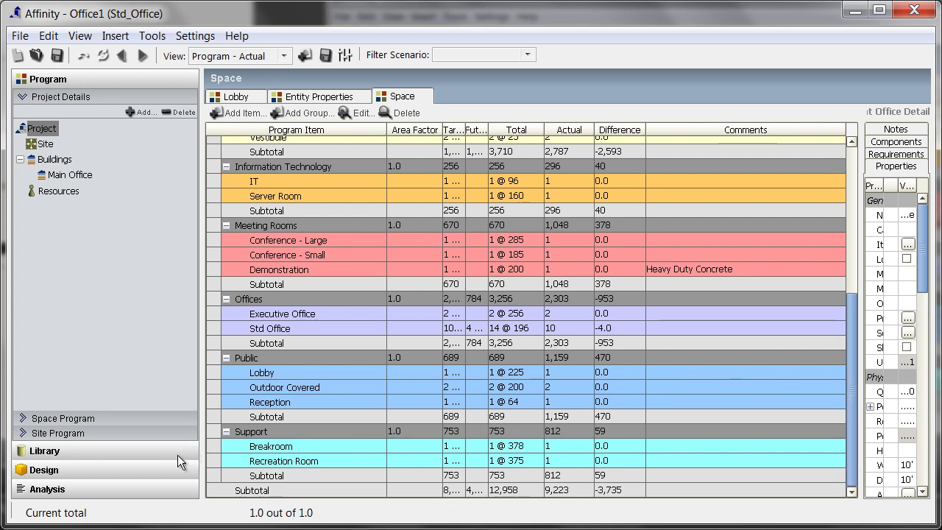
# Generate the Project Summary report and review its $950,000.00 budget against $2,306,500.00 actual cost
pyautogui.click(165, 492)
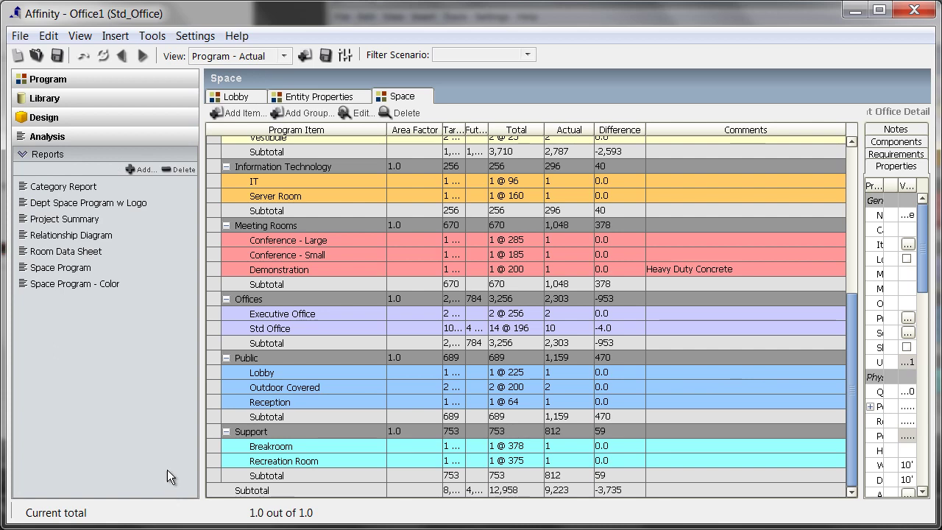
pyautogui.doubleClick(65, 218)
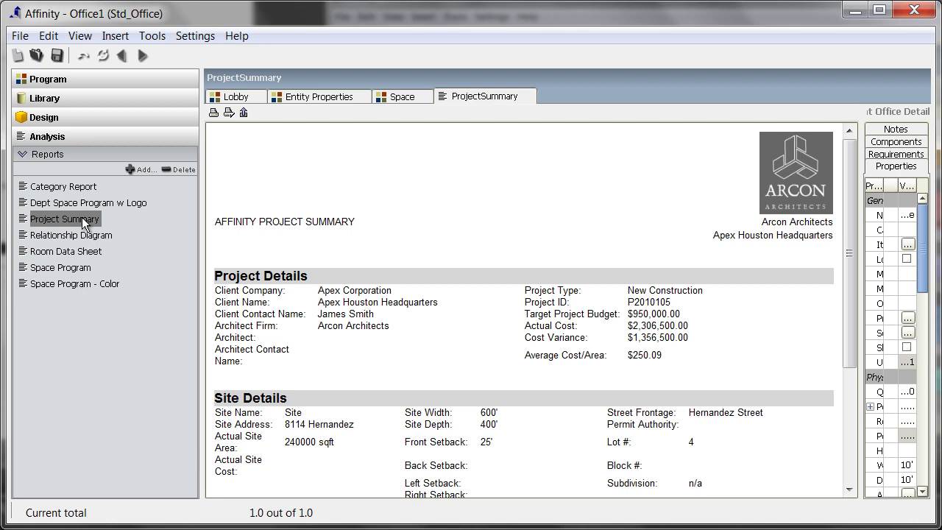
pyautogui.moveTo(853, 273); pyautogui.dragTo(854, 354)
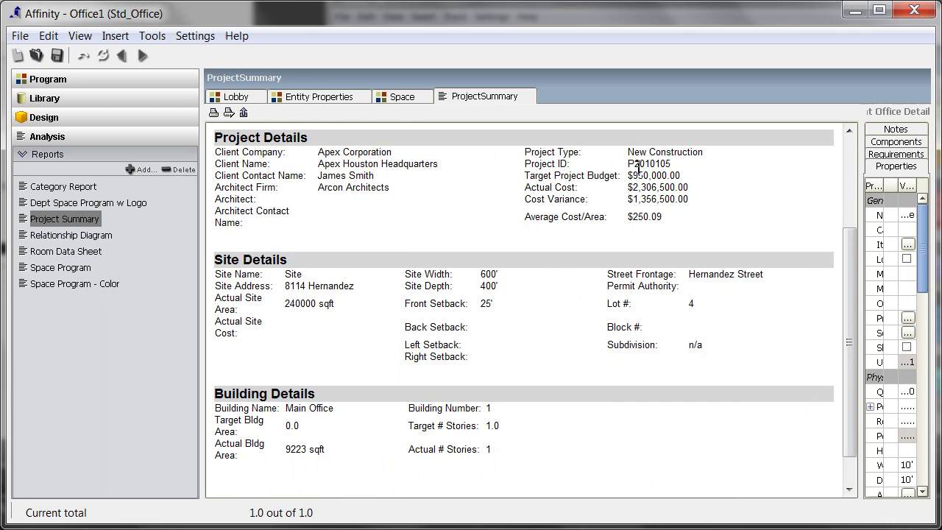
pyautogui.moveTo(628, 187); pyautogui.dragTo(696, 193)
pyautogui.moveTo(628, 176); pyautogui.dragTo(674, 181)
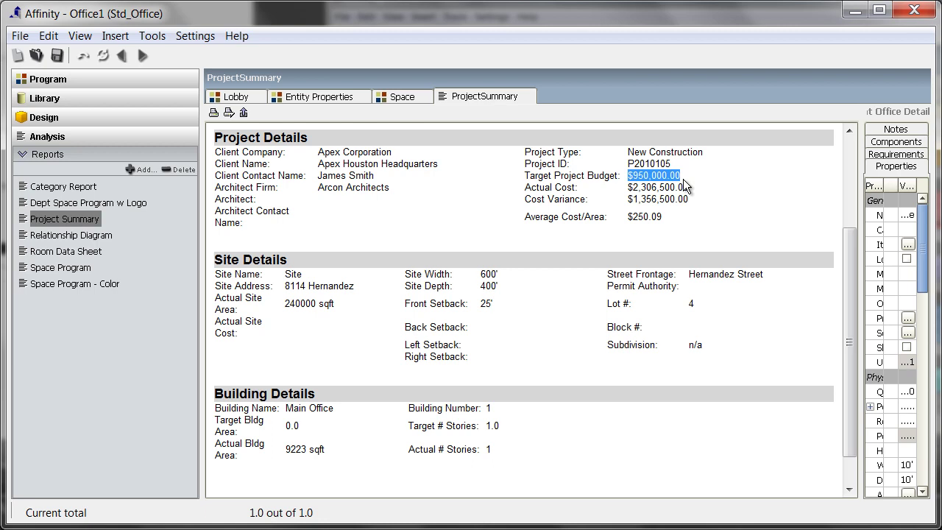
# Generate the Space Program - Color report from the Reports list
pyautogui.click(72, 284)
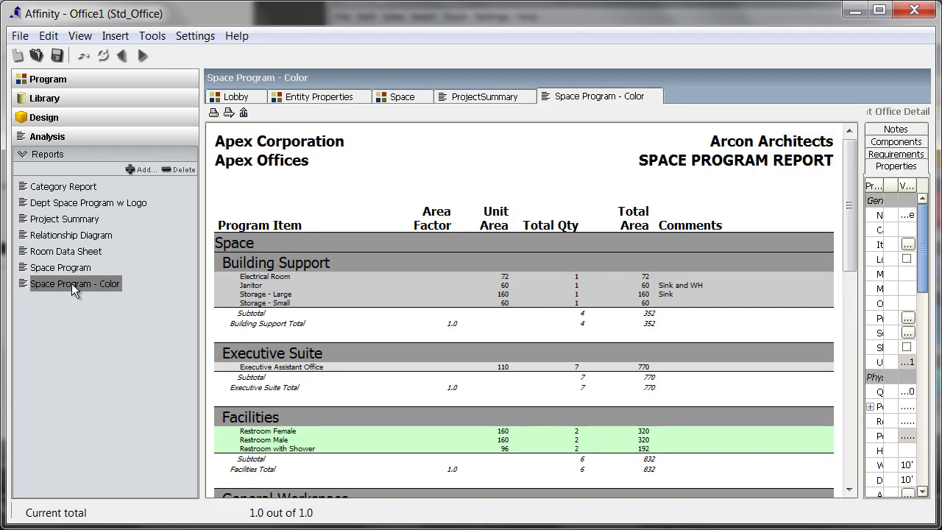